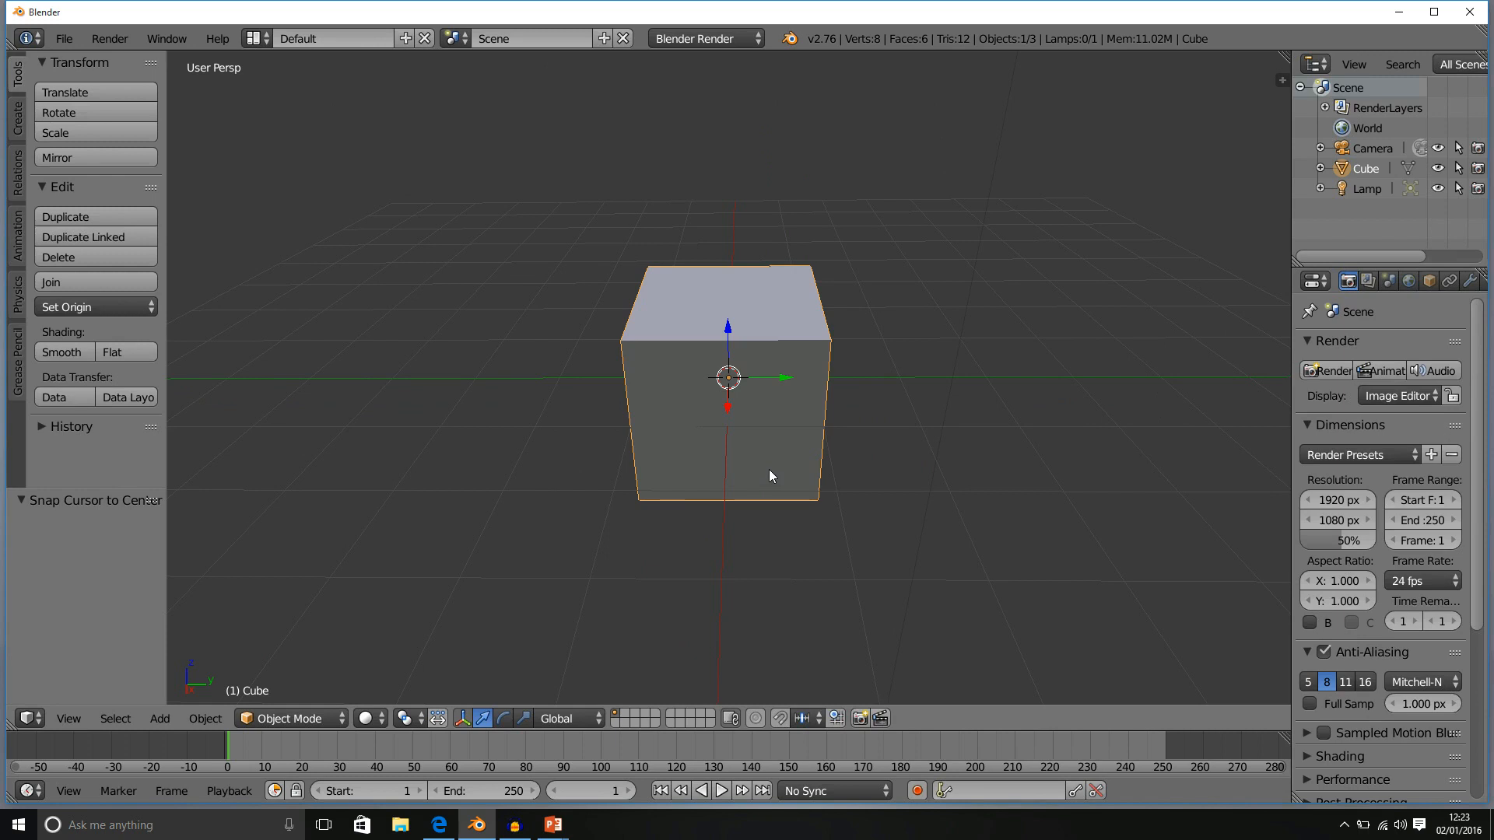
Enter Edit Mode on the cube and add one centred loop cut that splits it into two halves along Y.
mouse_move(771, 543)
middle_down()
mouse_move(744, 526)
mouse_move(772, 557)
middle_up()
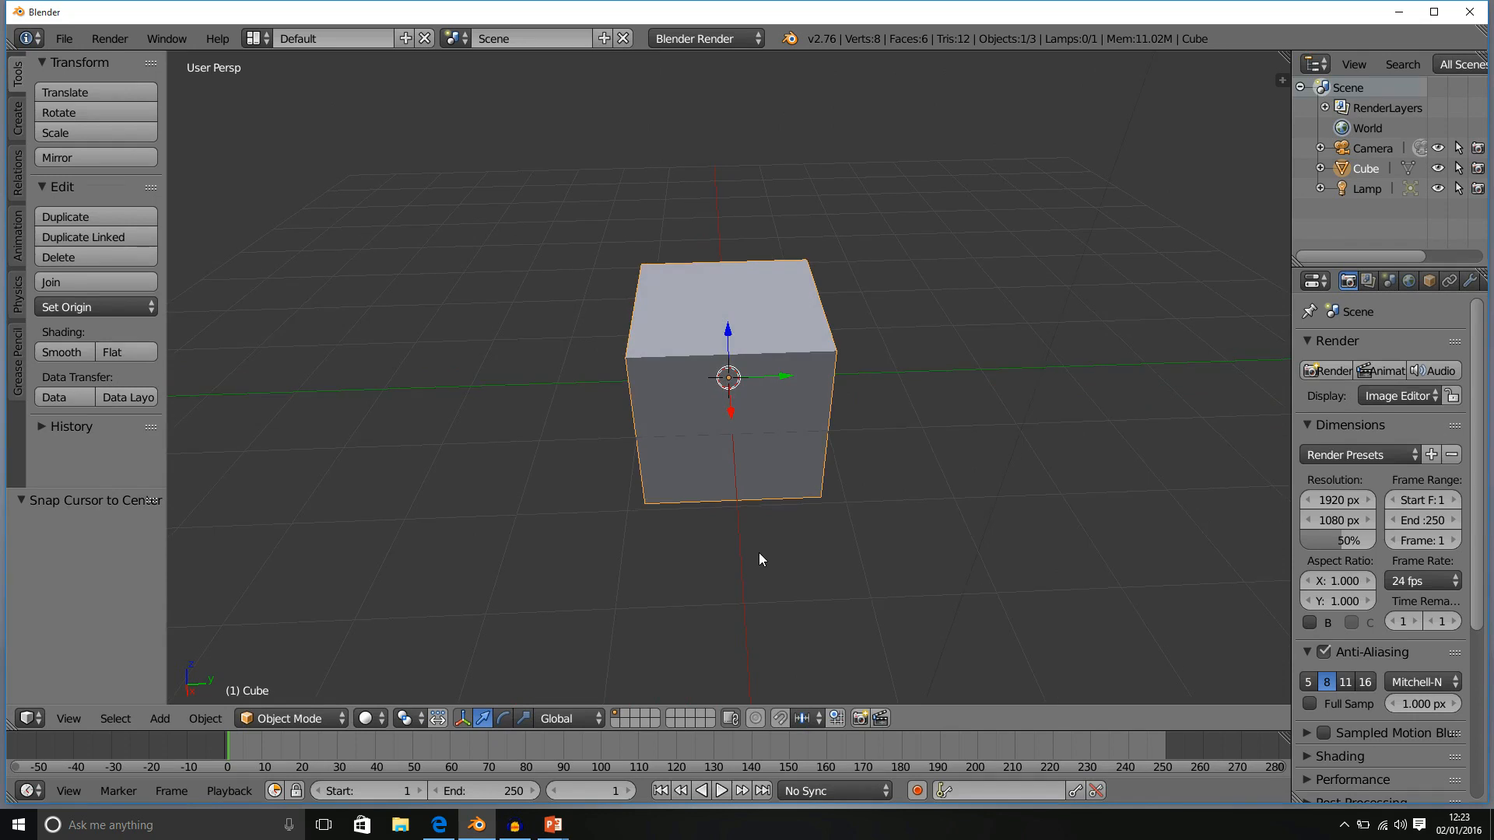
key(Tab)
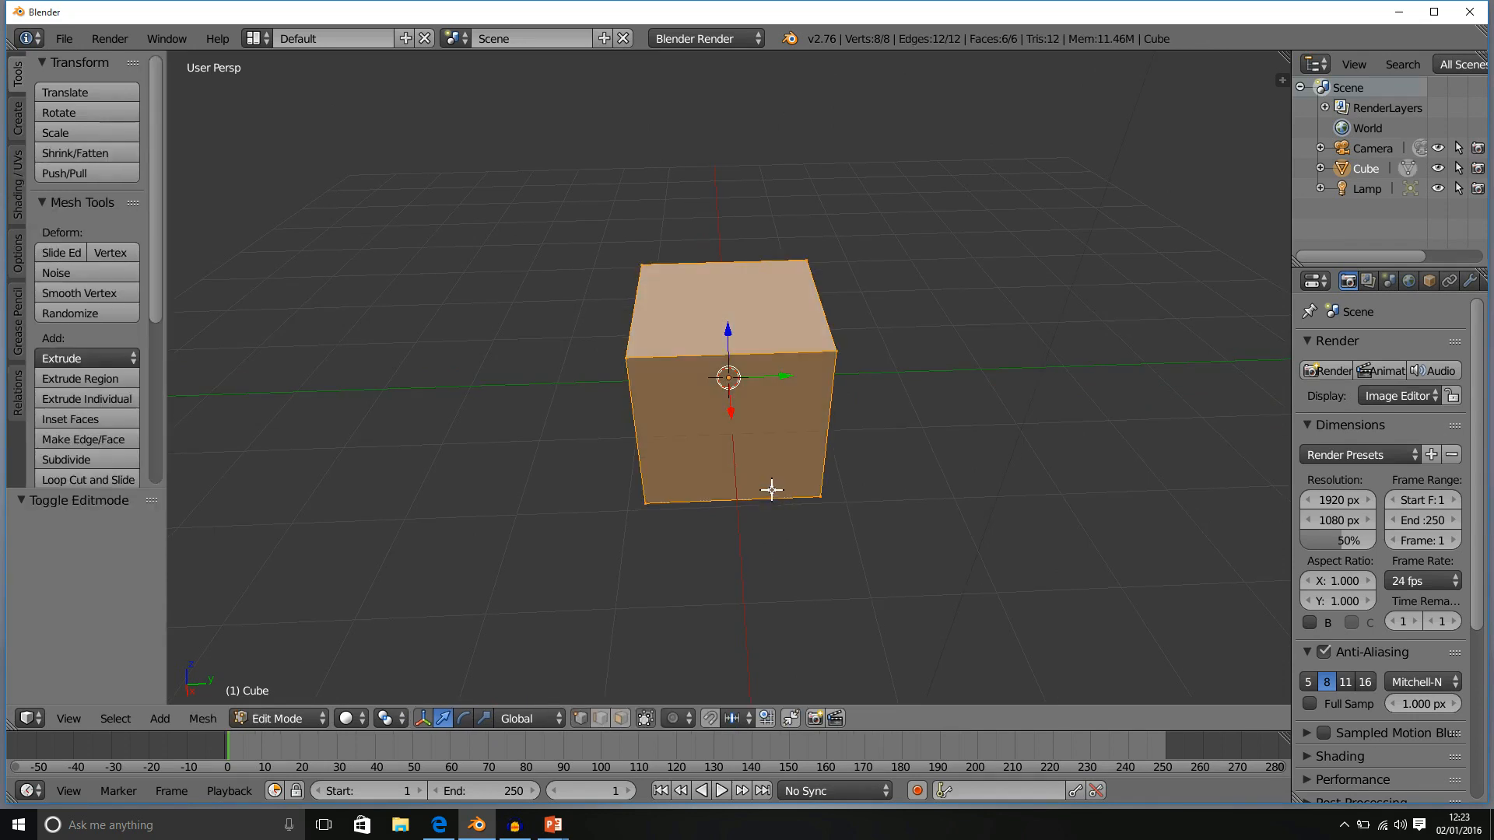
key(ctrl+r)
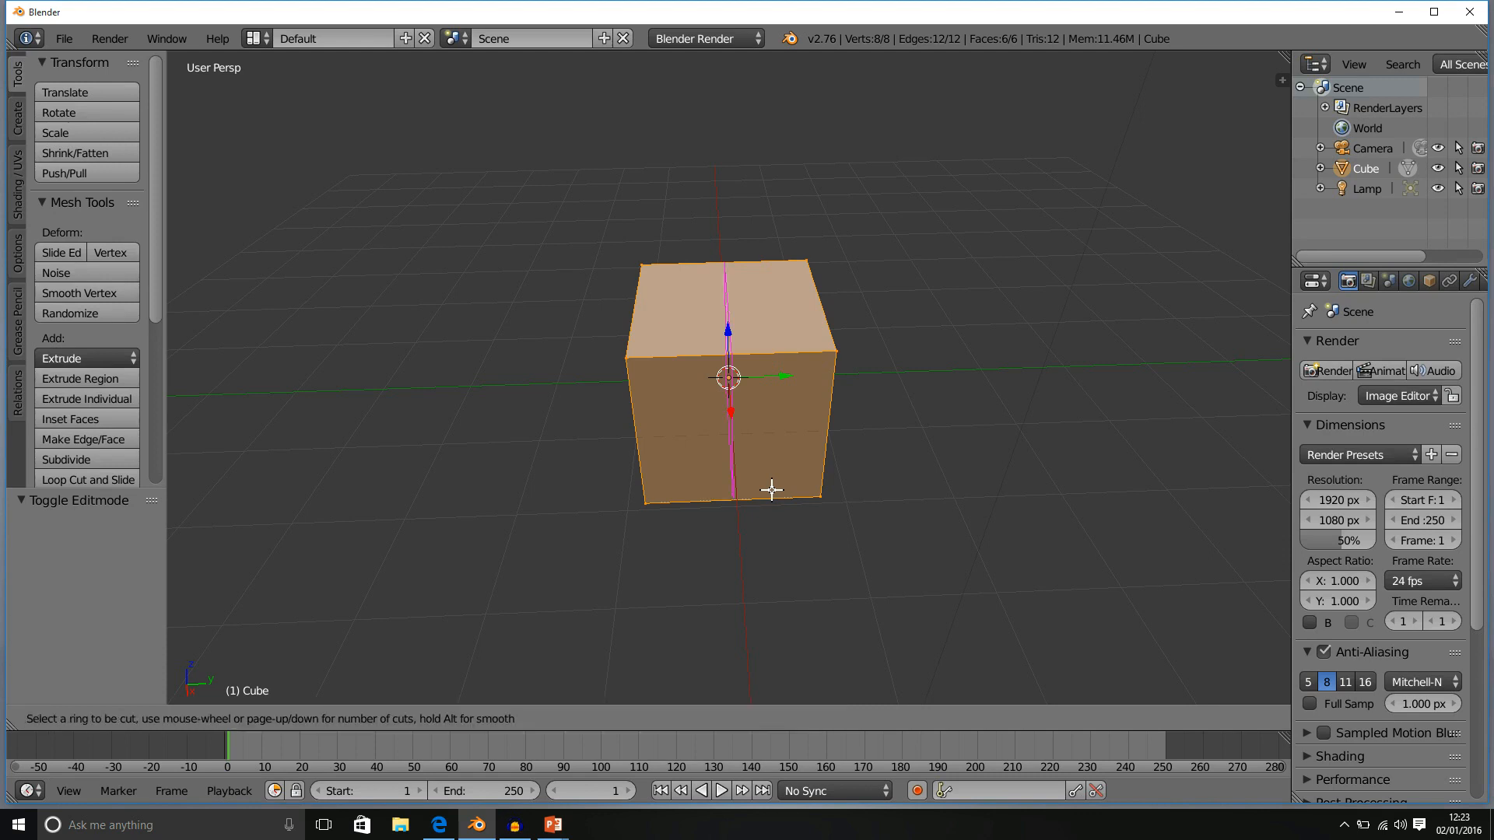
click(771, 489)
click(772, 488)
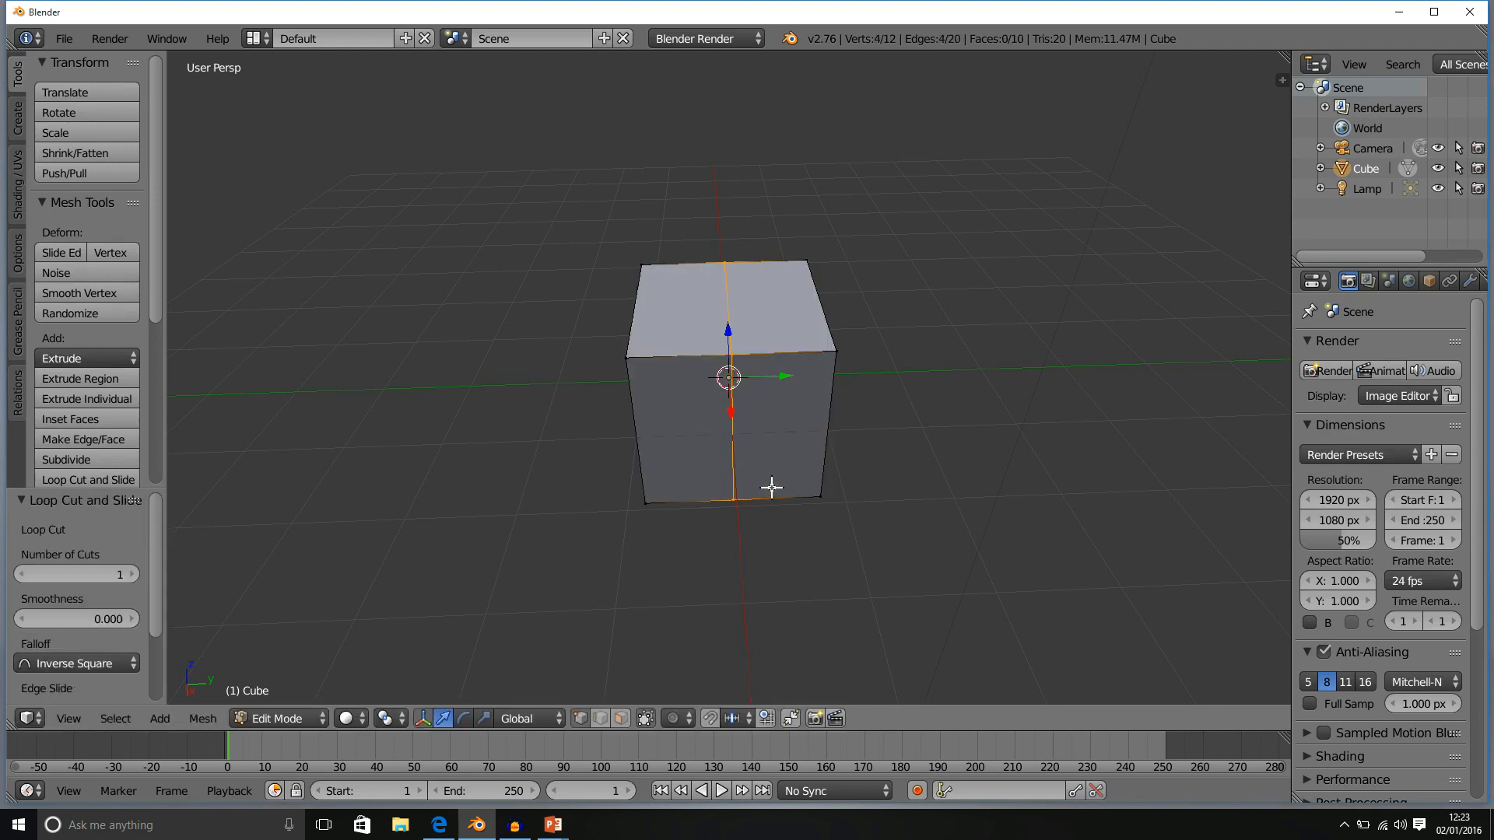
Deselect the whole mesh and turn off limiting the selection to visible geometry.
mouse_move(774, 484)
middle_down()
mouse_move(786, 390)
mouse_move(781, 487)
middle_up()
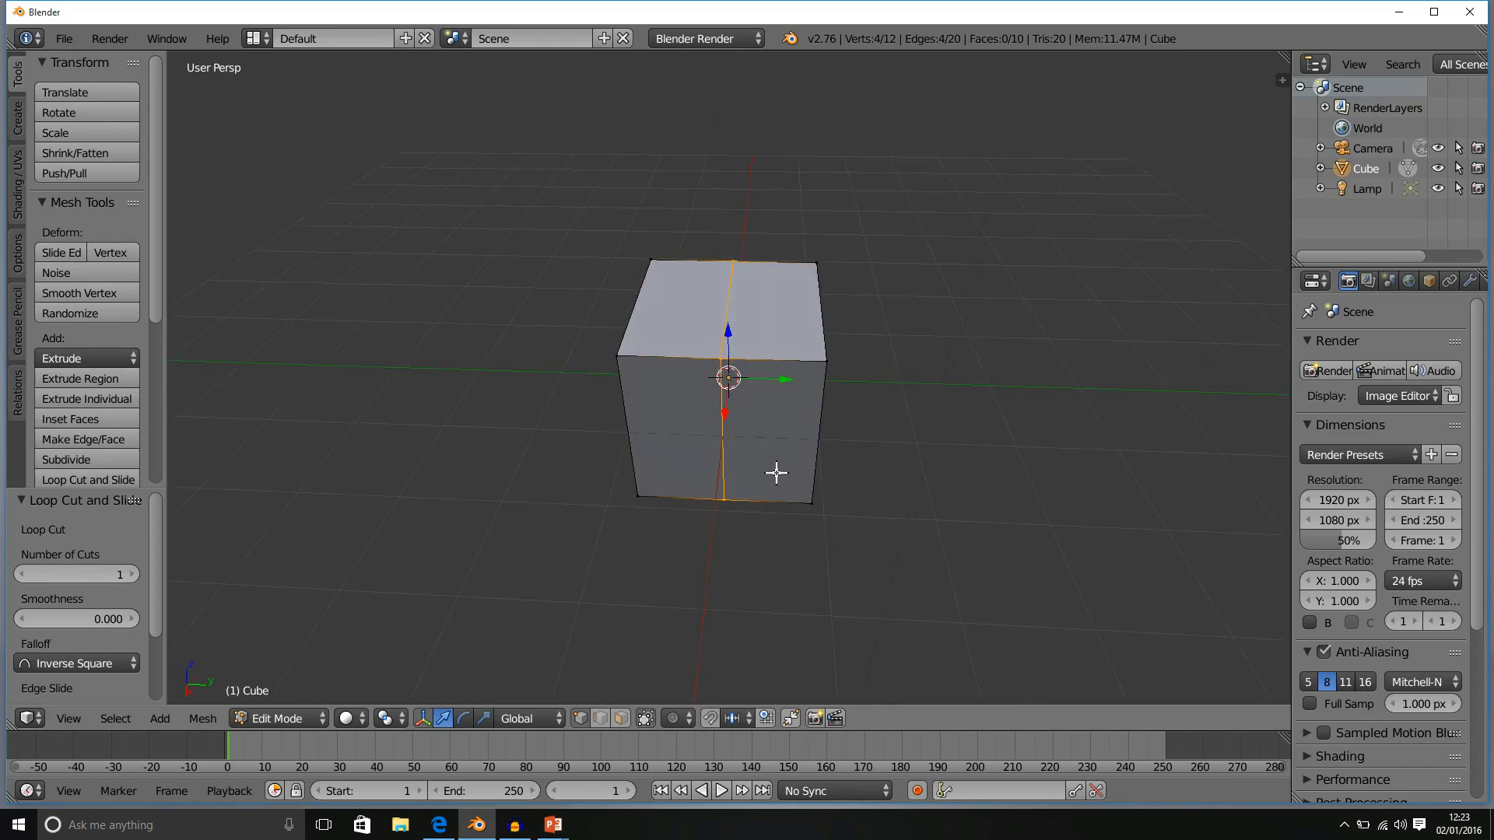
key(KP_7)
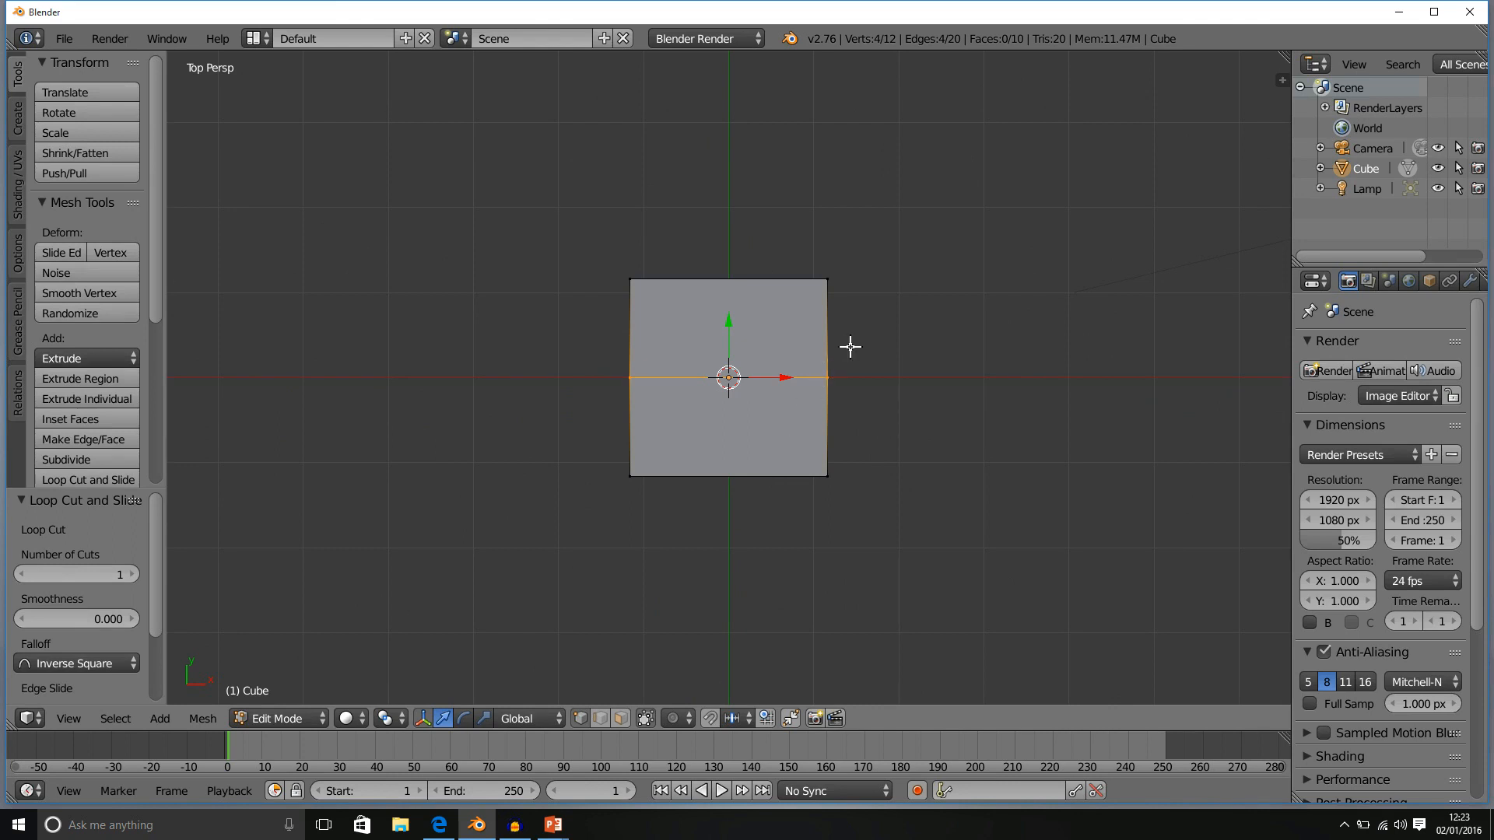
key(a)
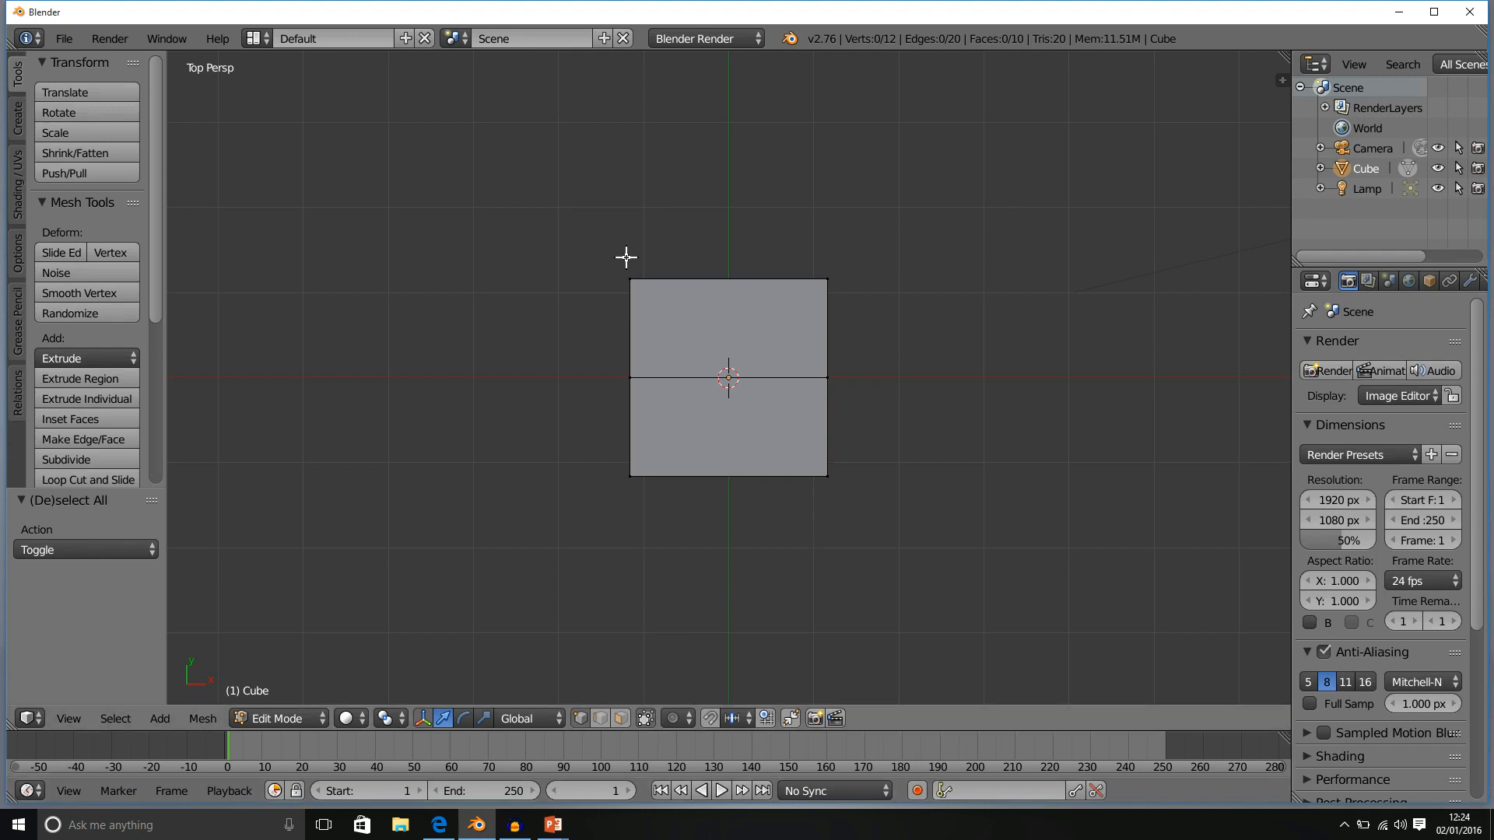
click(647, 719)
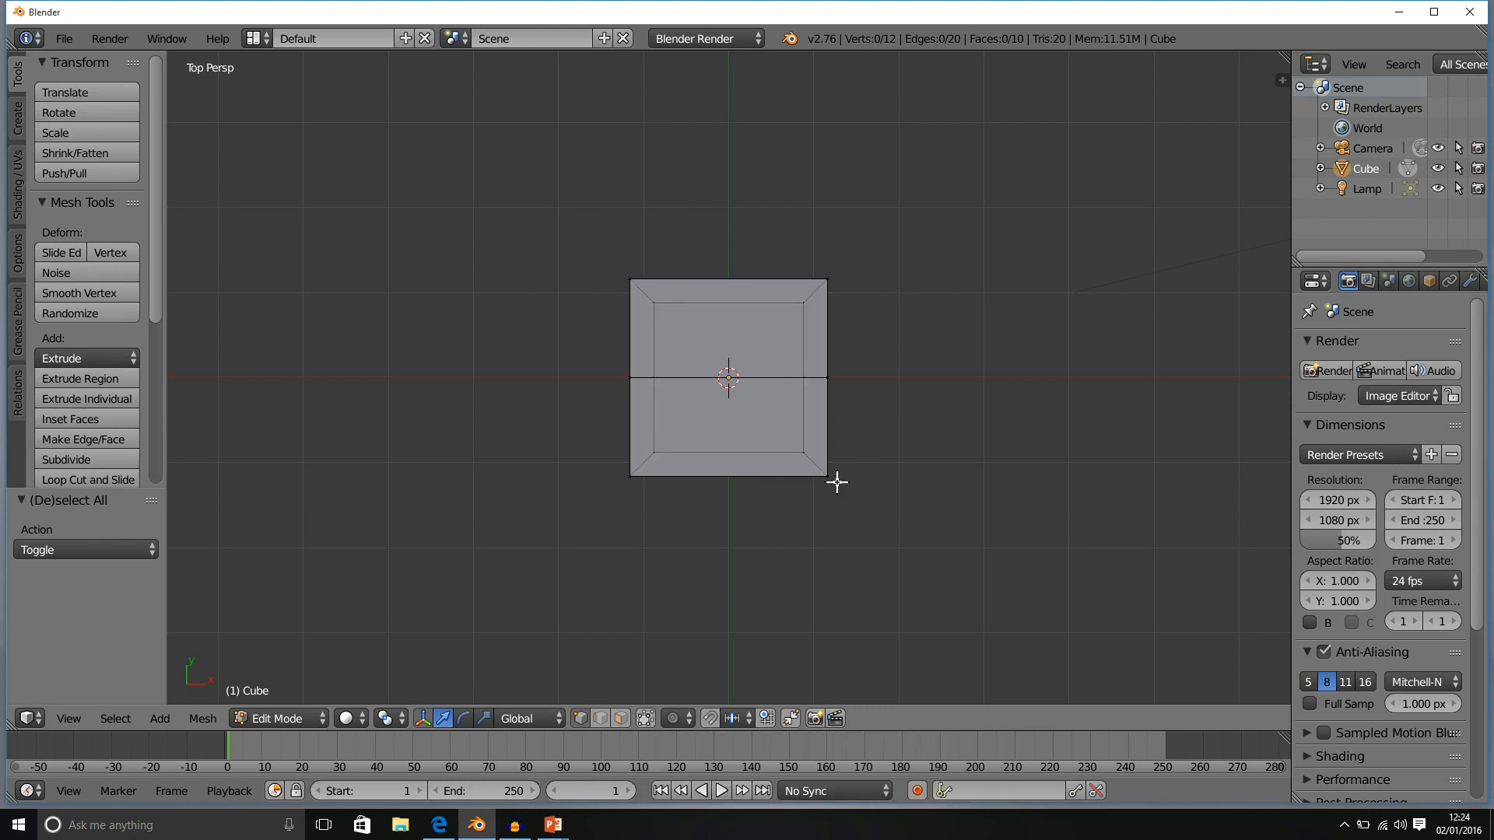
Box-select all corner vertices on the cube's positive Y side, including the hidden ones, and delete them as vertices.
right_click(805, 303)
right_click(827, 279)
key(b)
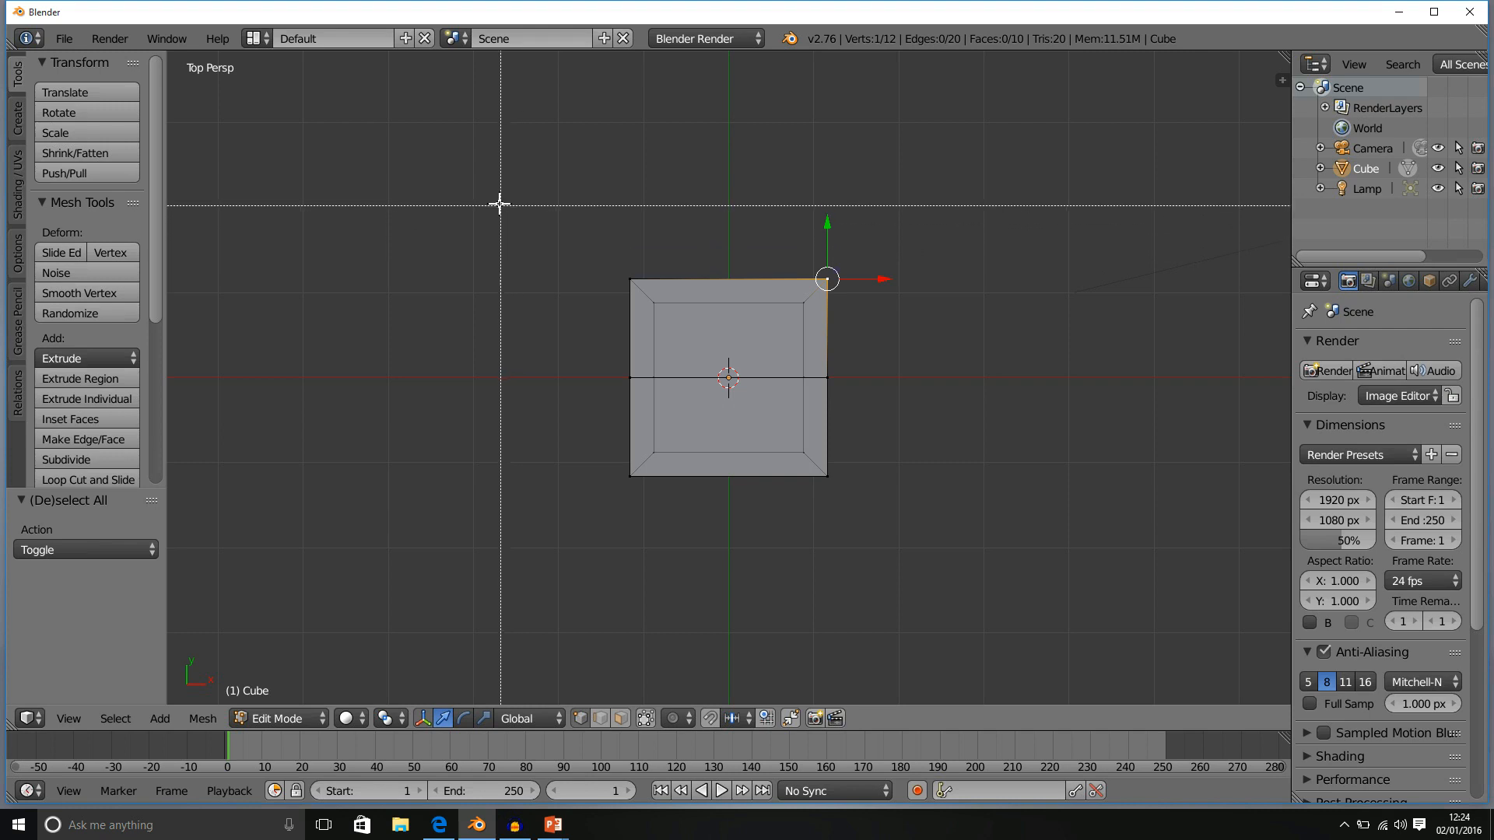
drag(499, 202, 926, 350)
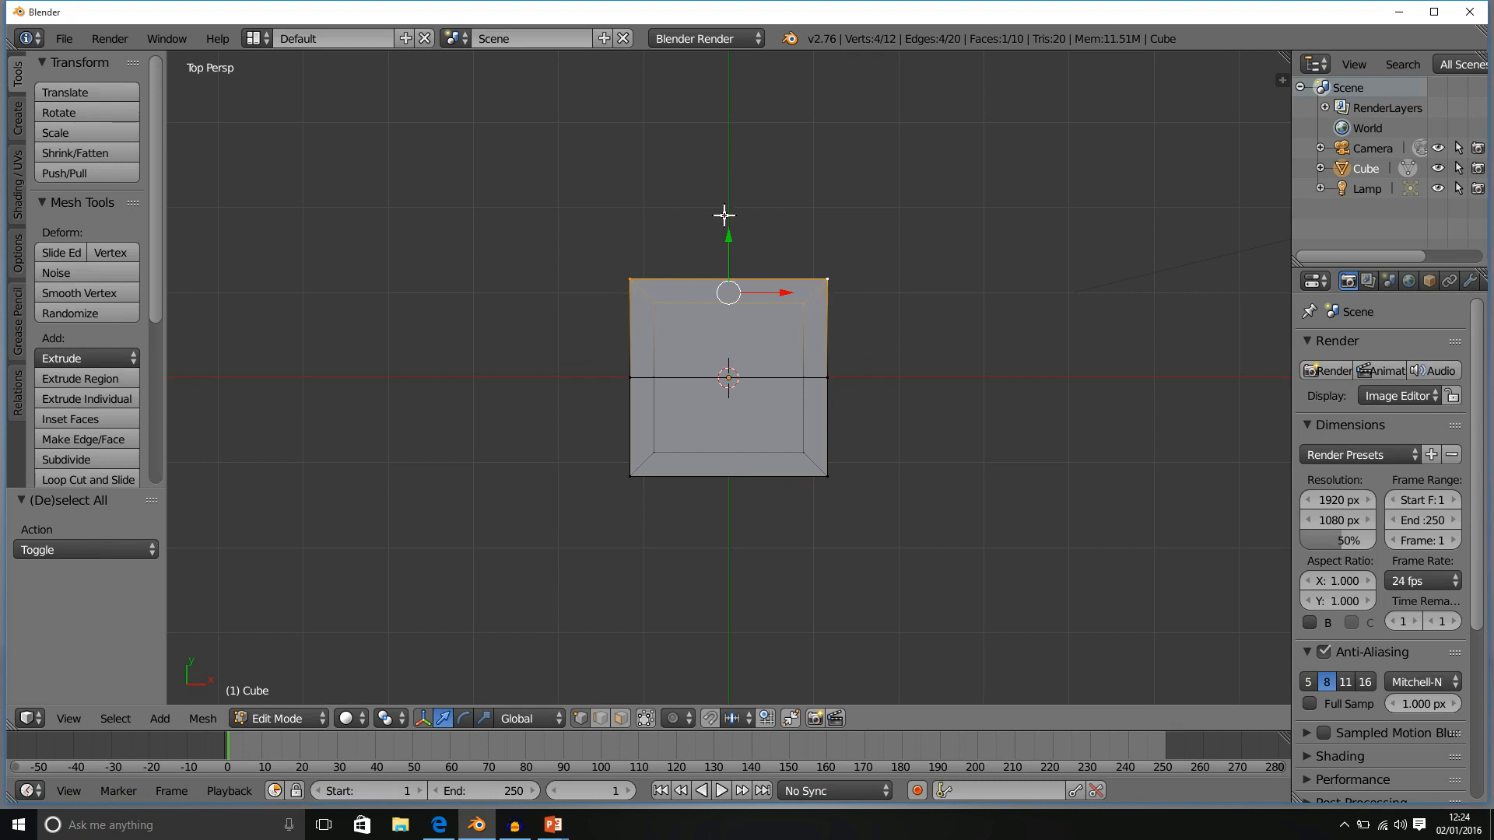
key(x)
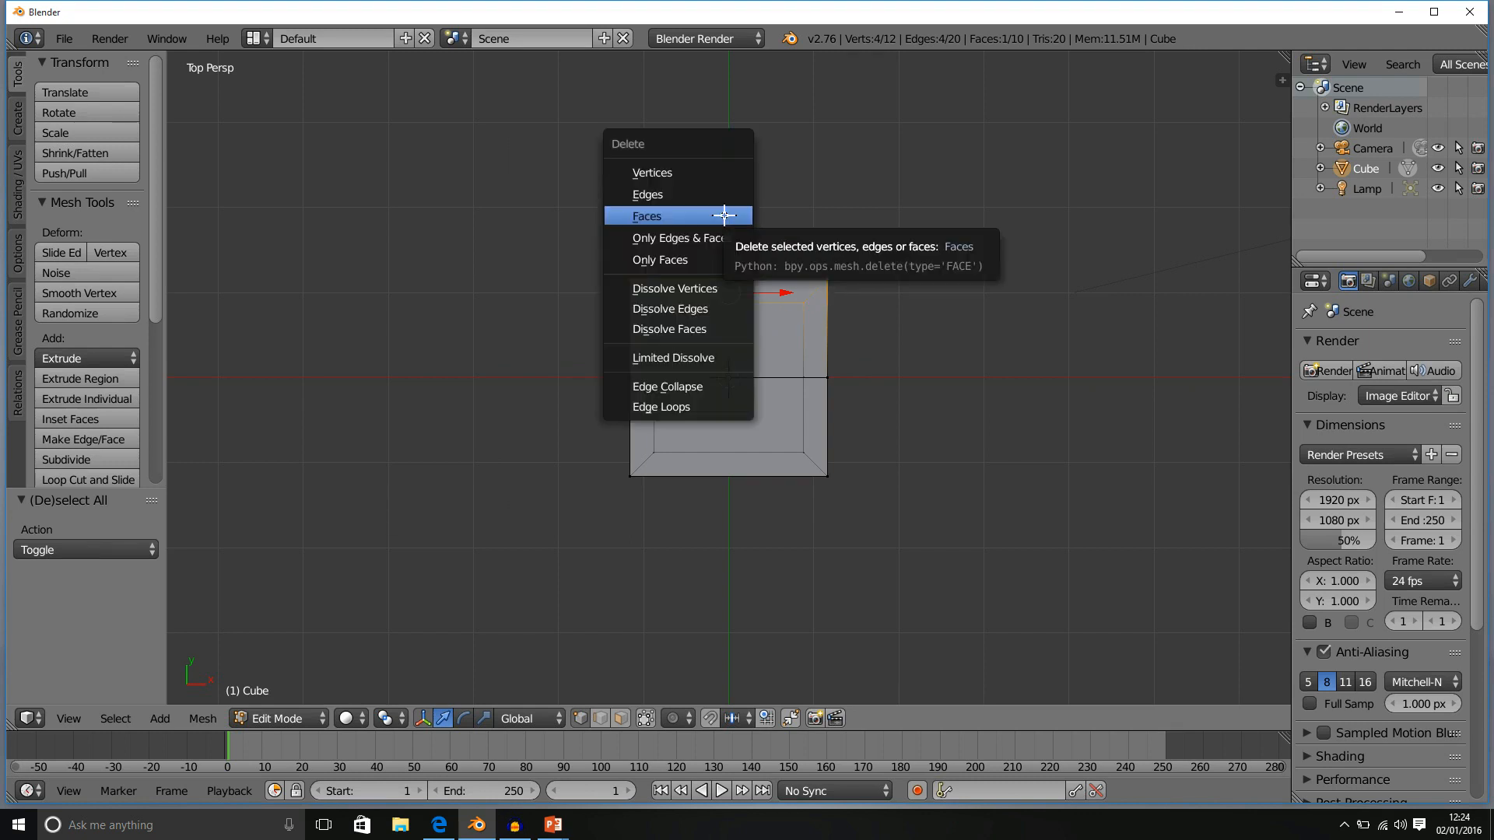
click(706, 173)
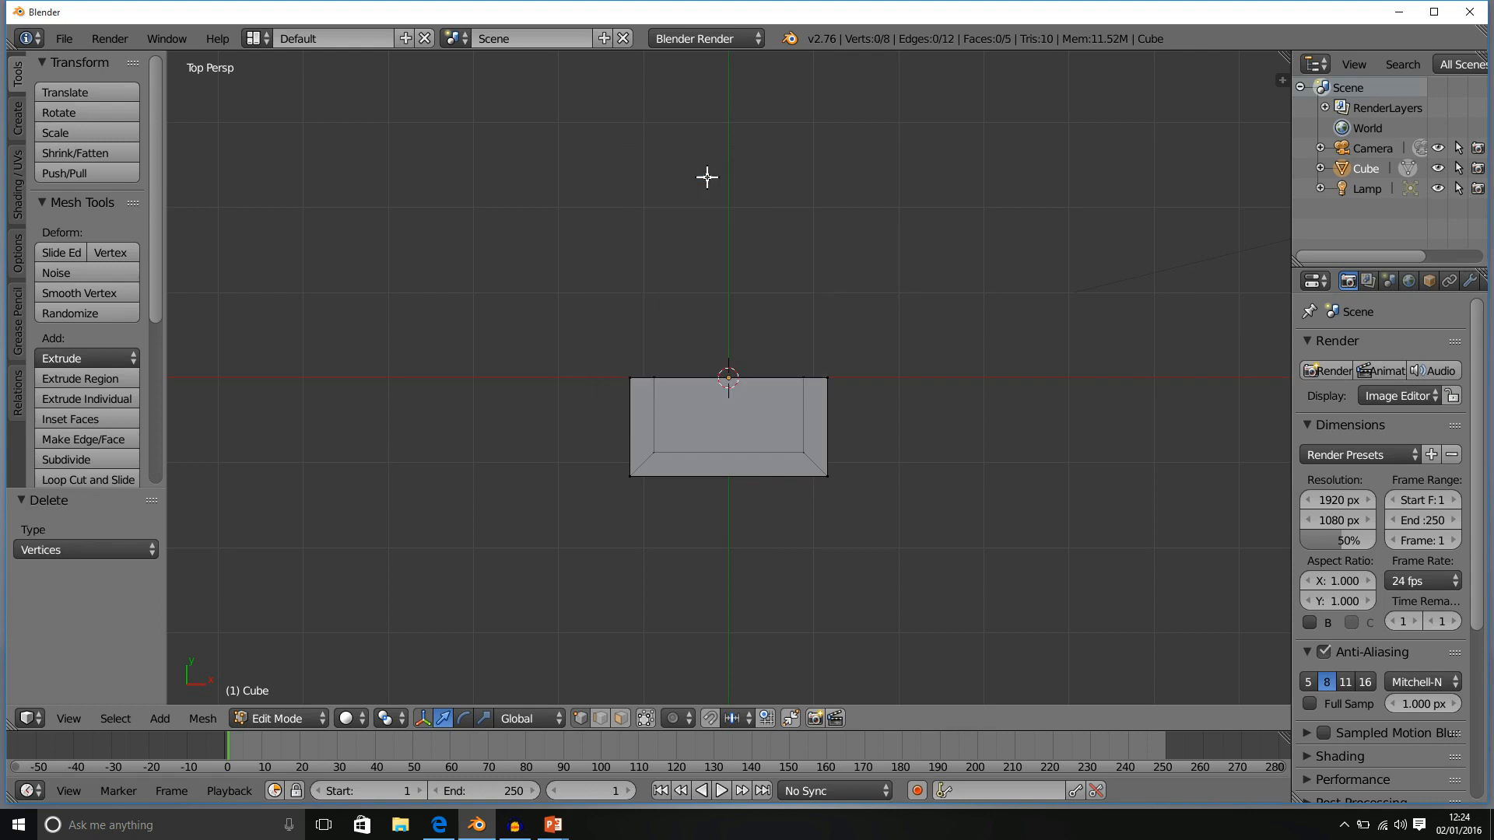
Widen the properties area and add a Mirror modifier to the half cube.
middle_drag(852, 253, 677, 130)
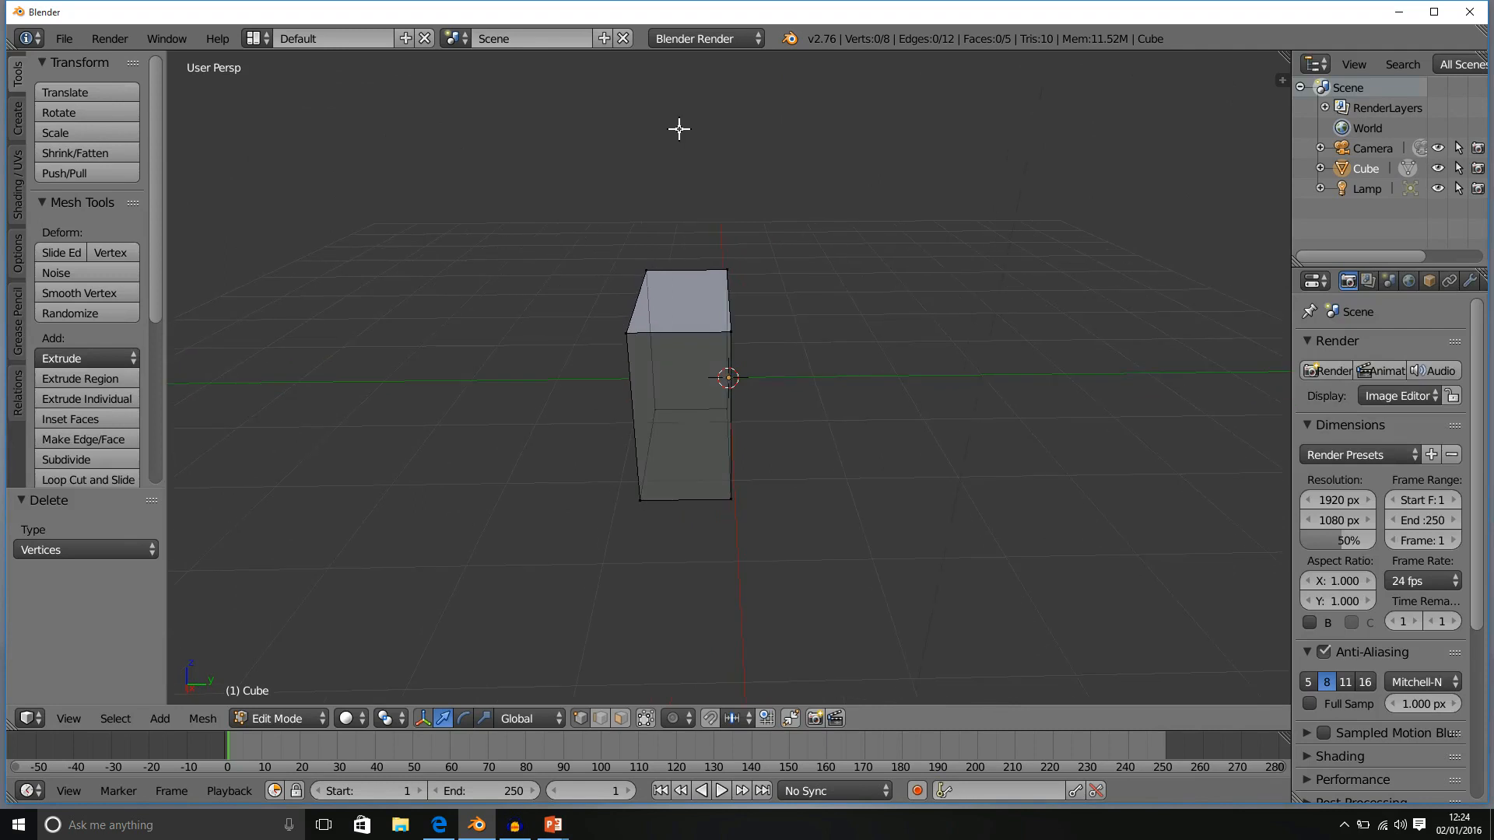
middle_drag(807, 333, 796, 303)
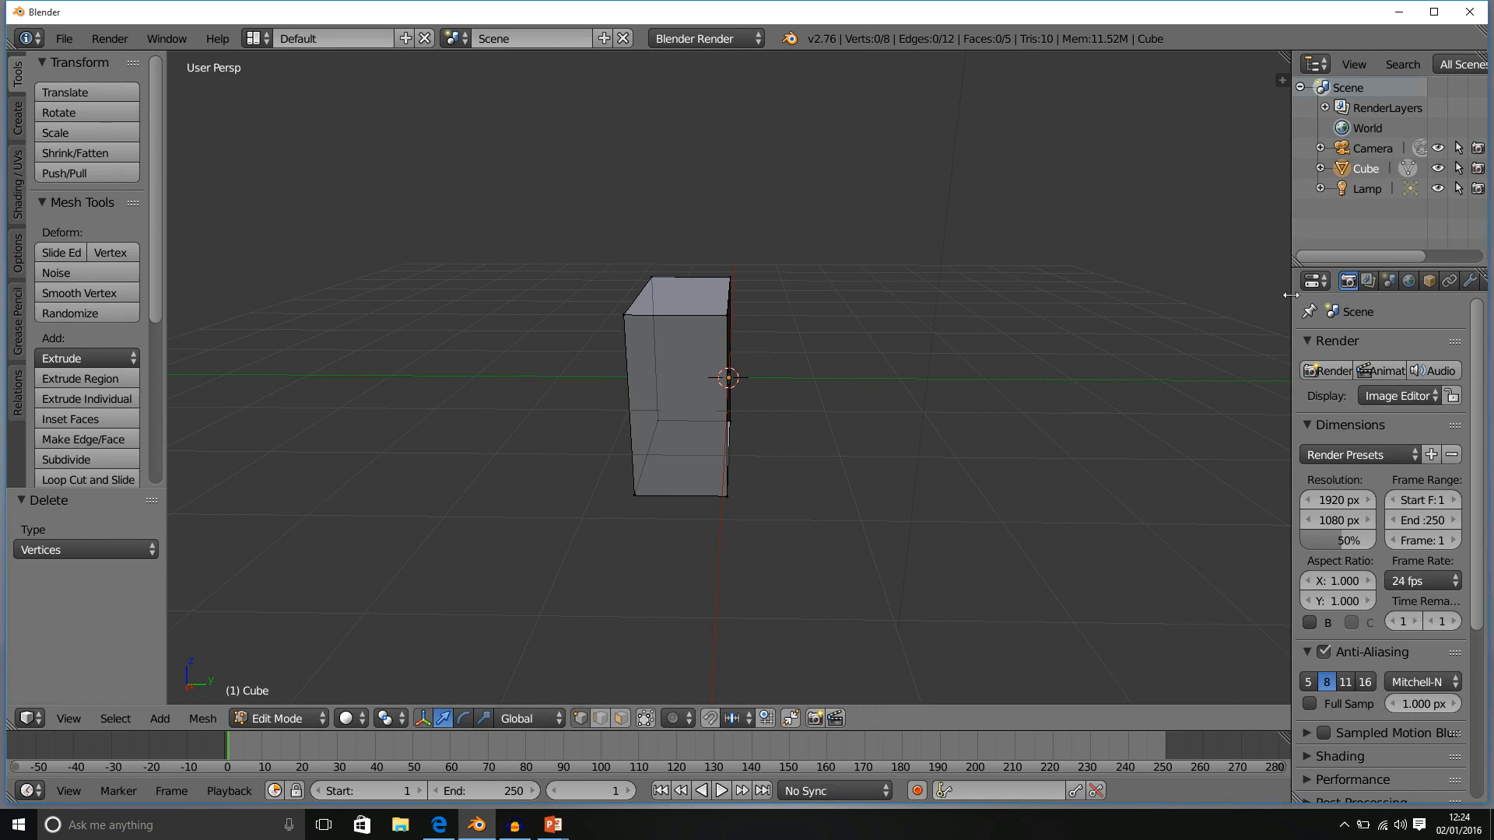
drag(1291, 295, 1172, 268)
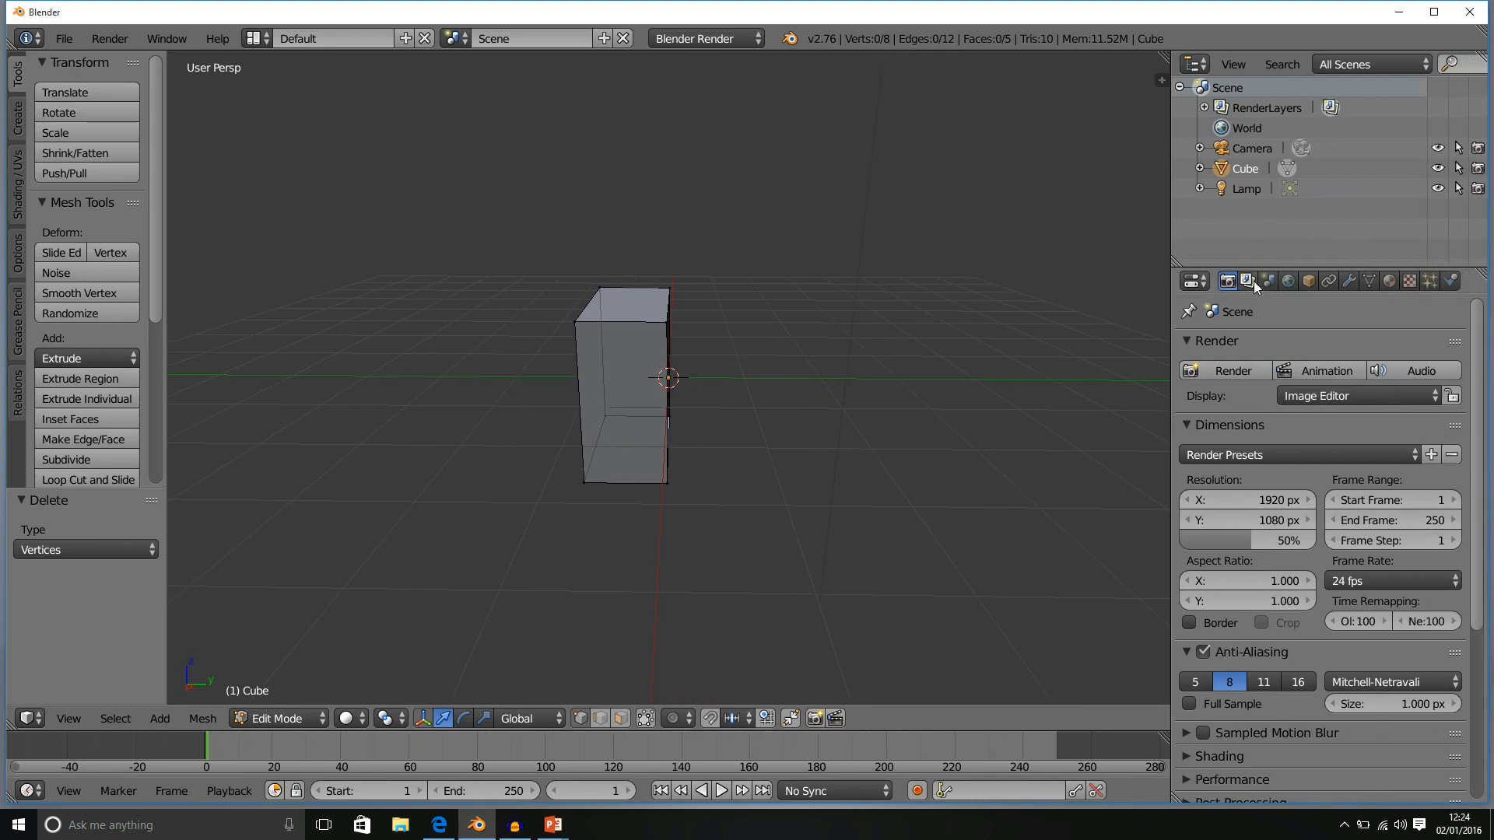
click(1347, 282)
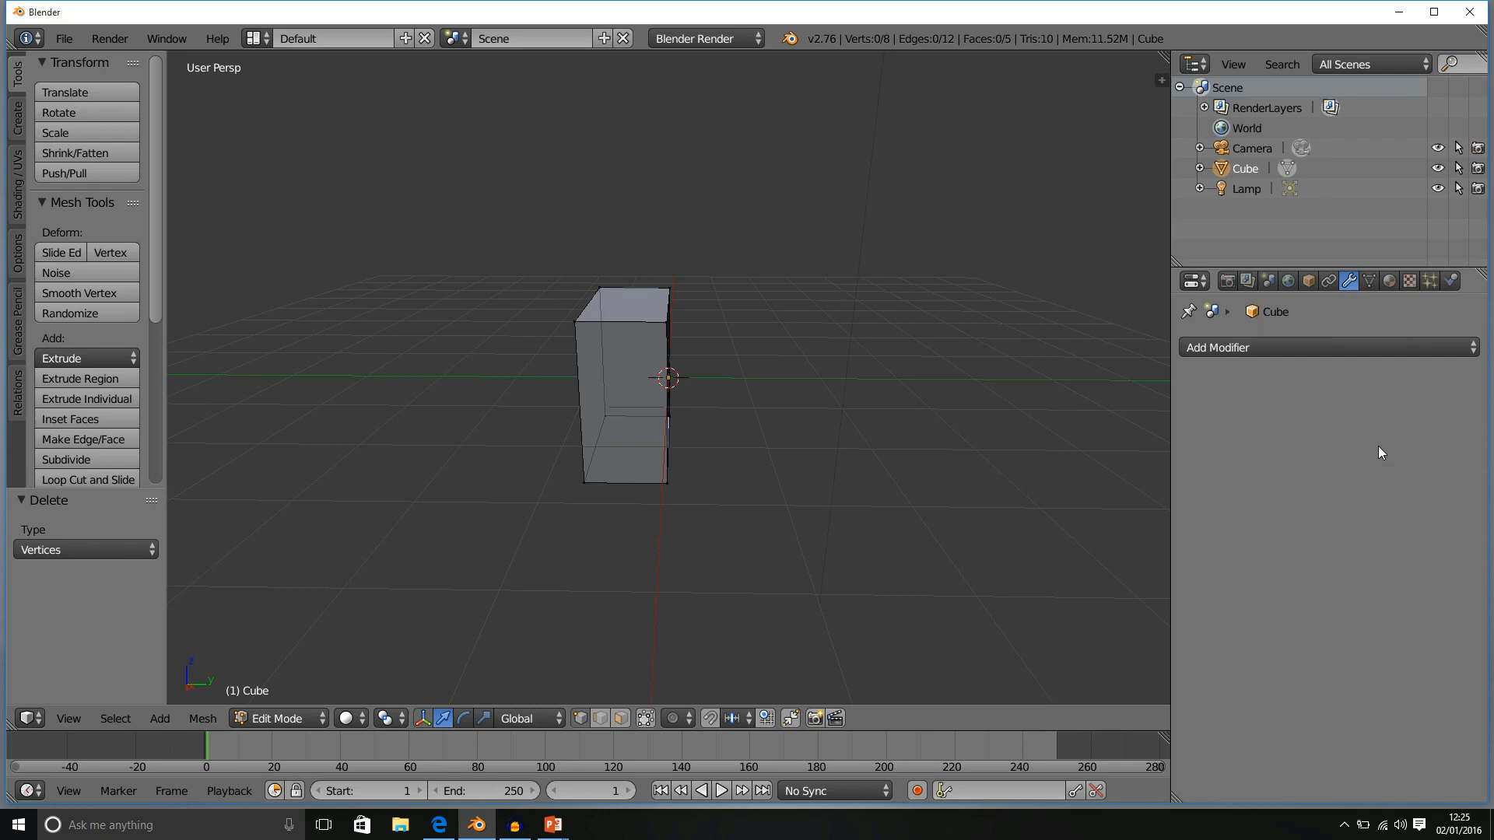
click(1346, 342)
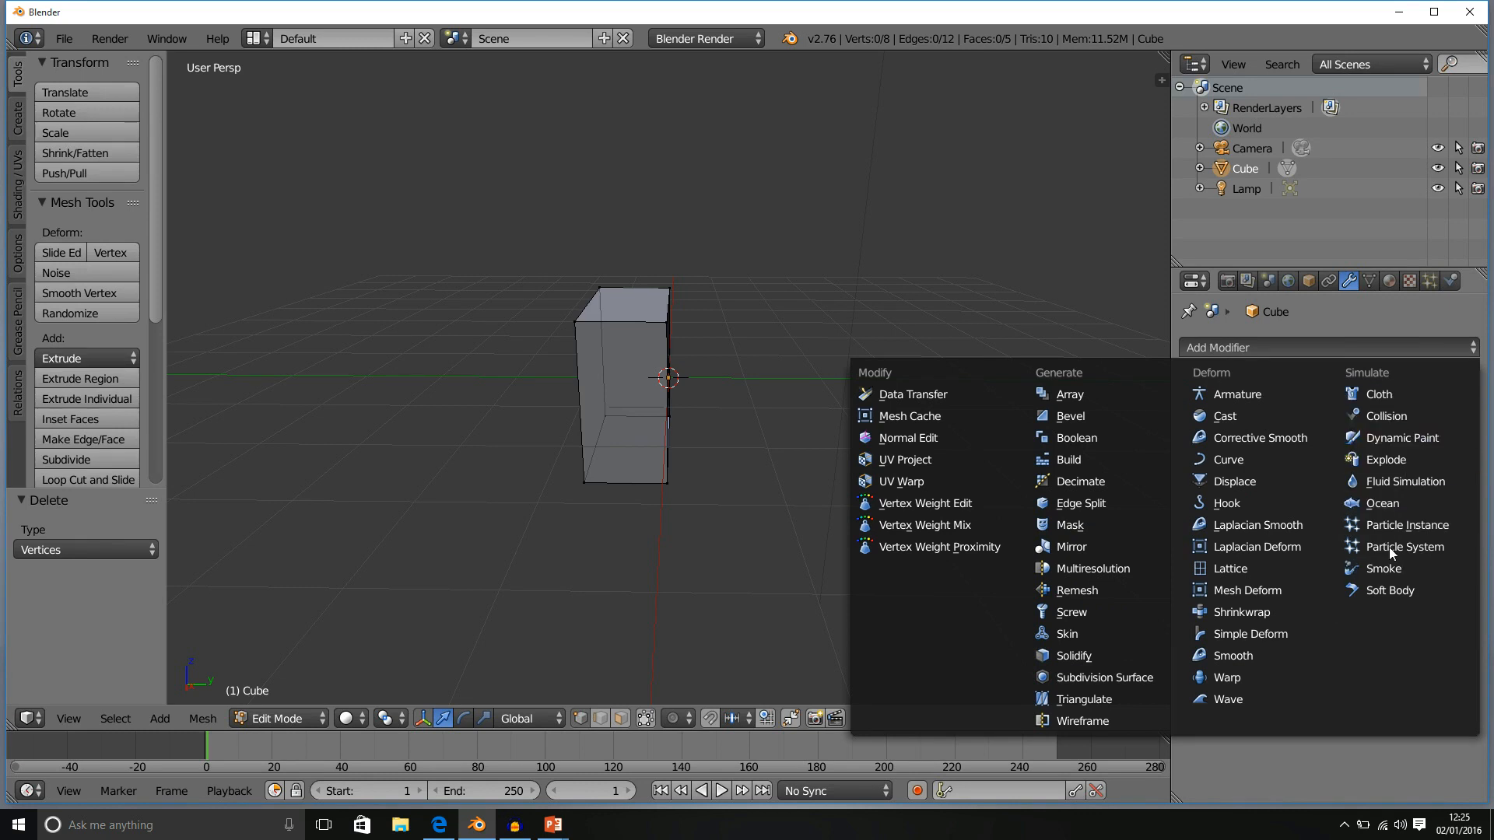
click(1127, 548)
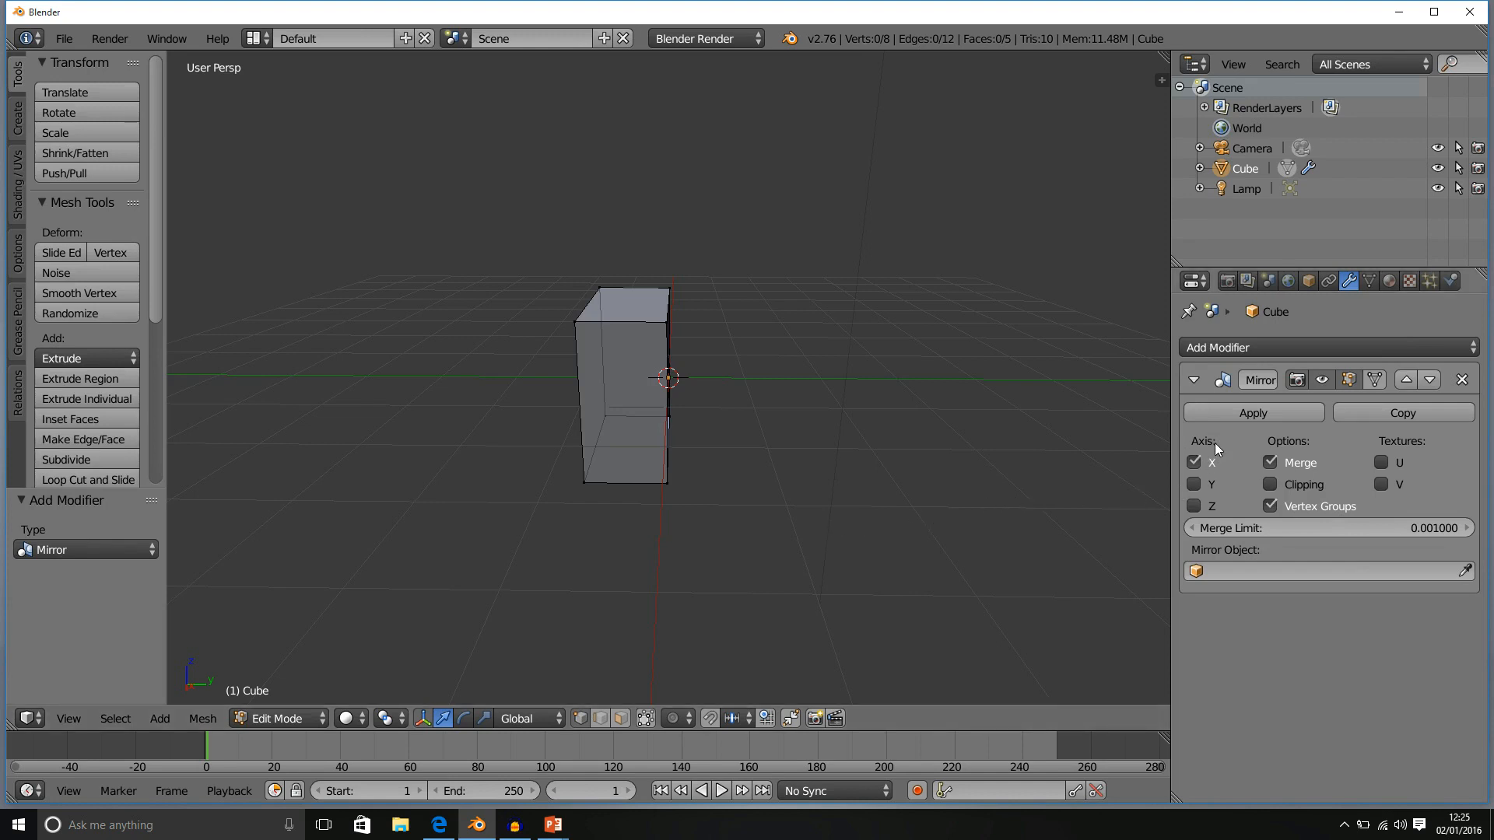
Set the Mirror modifier to mirror across the Y axis only, with X turned off.
middle_drag(794, 260, 820, 300)
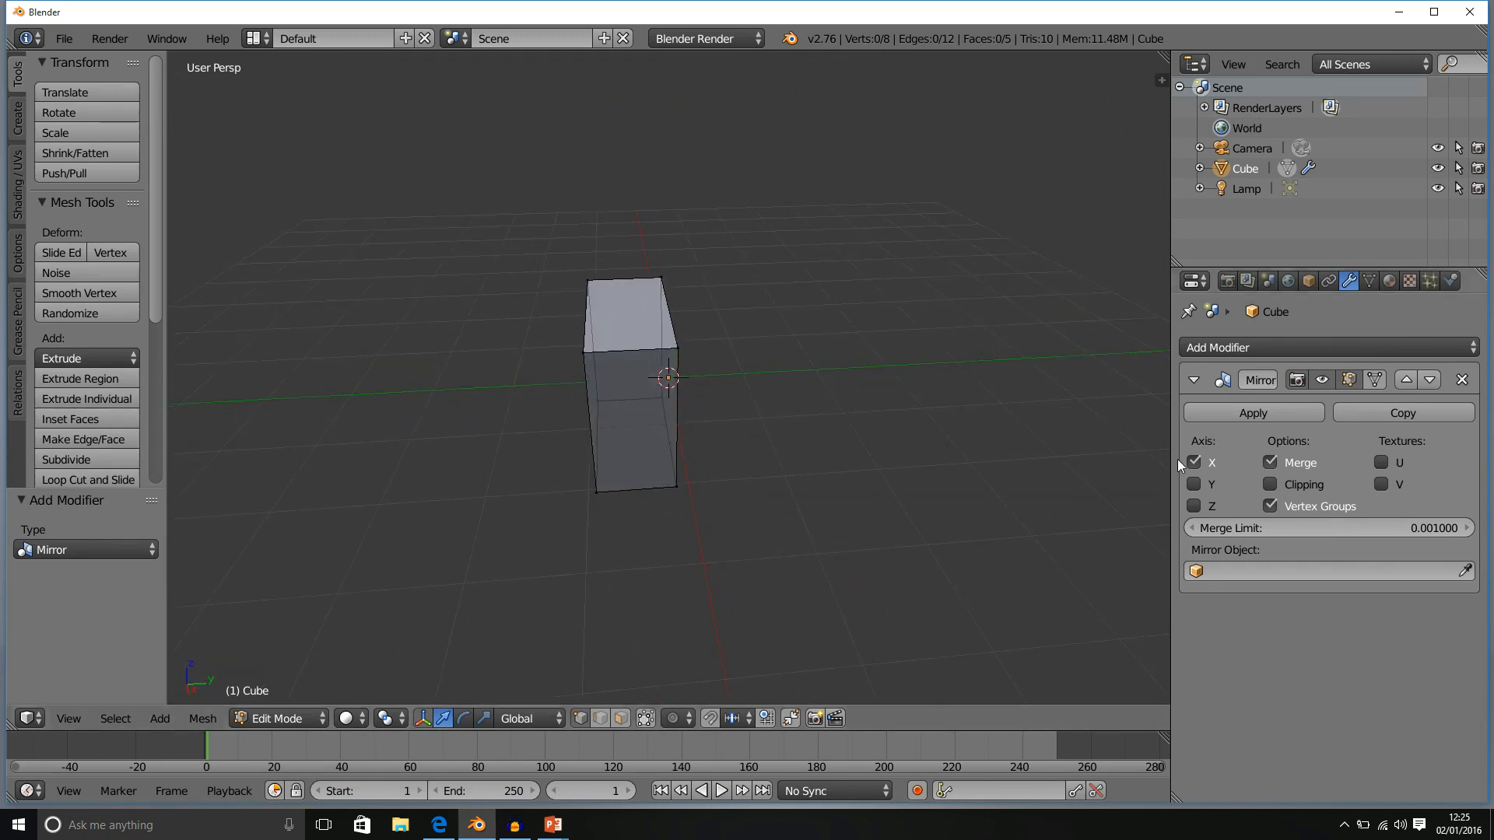
click(1195, 484)
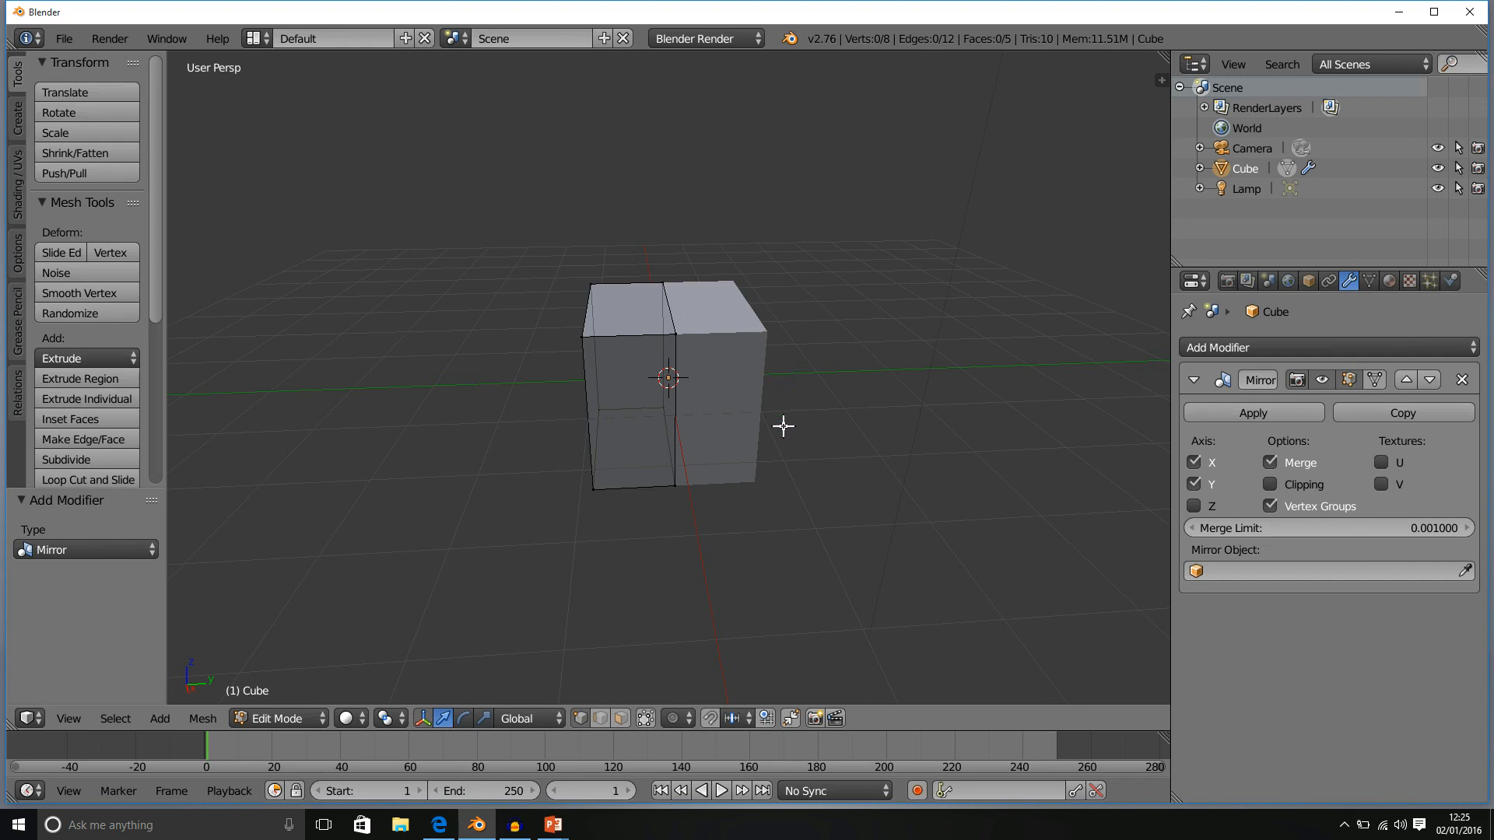
click(1194, 462)
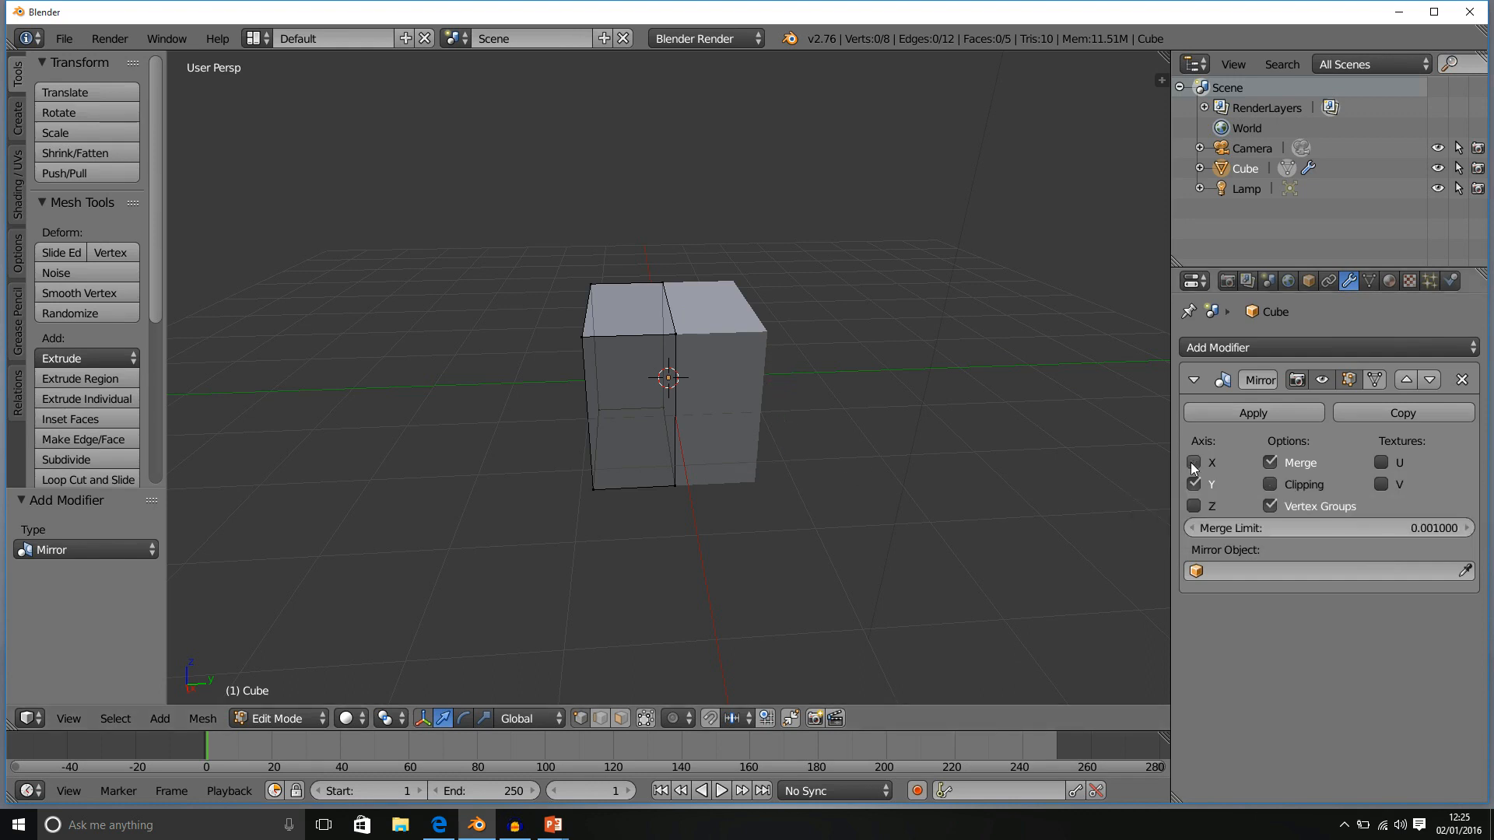
click(1194, 484)
mouse_move(843, 447)
middle_down()
mouse_move(813, 404)
mouse_move(820, 454)
mouse_move(894, 433)
mouse_move(827, 390)
mouse_move(856, 437)
middle_up()
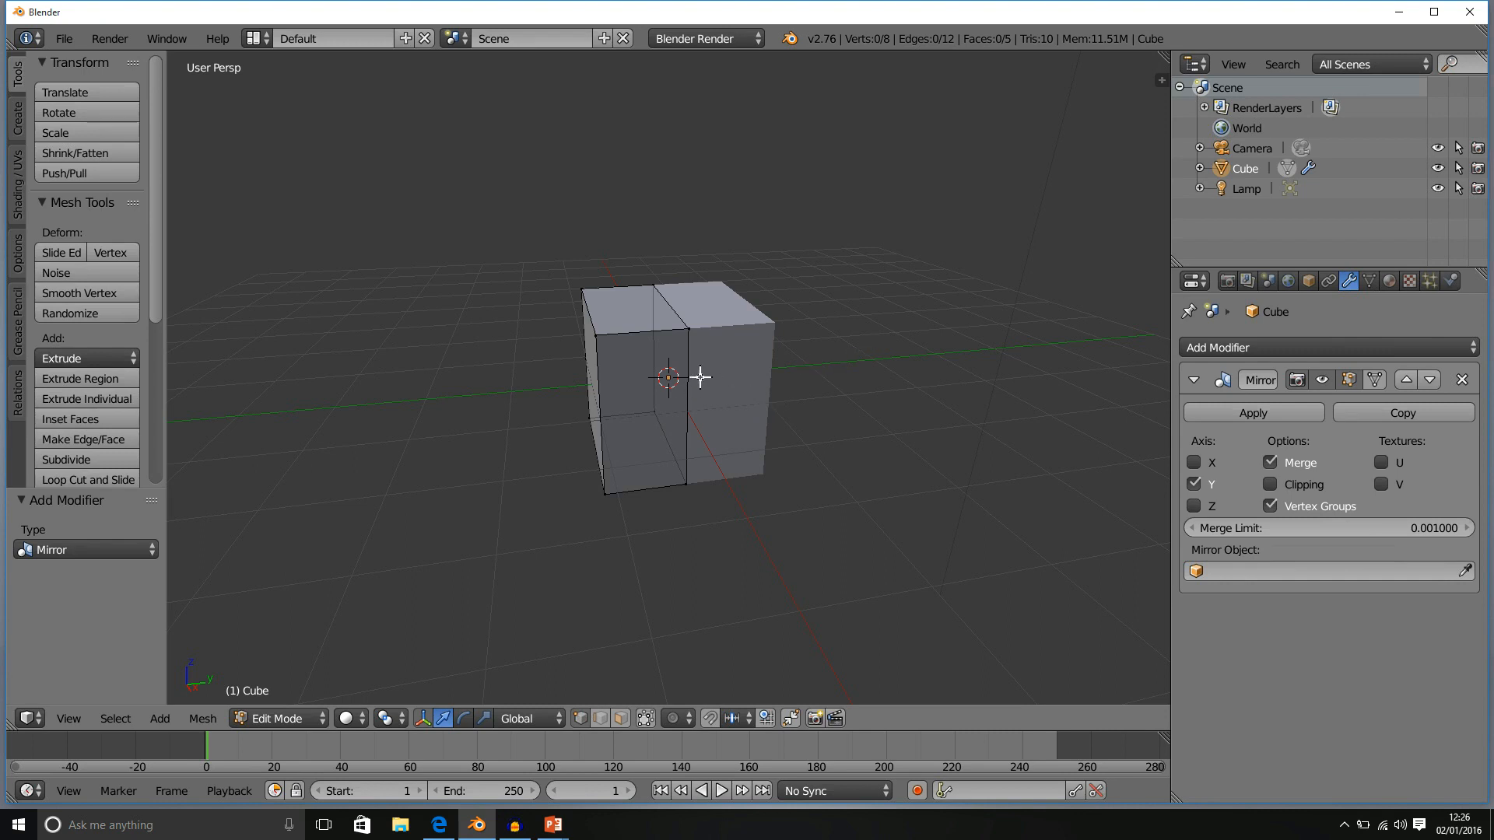
Raise the outer front top corner vertex of the half cube by about 0.81 along Z.
middle_drag(617, 332, 573, 327)
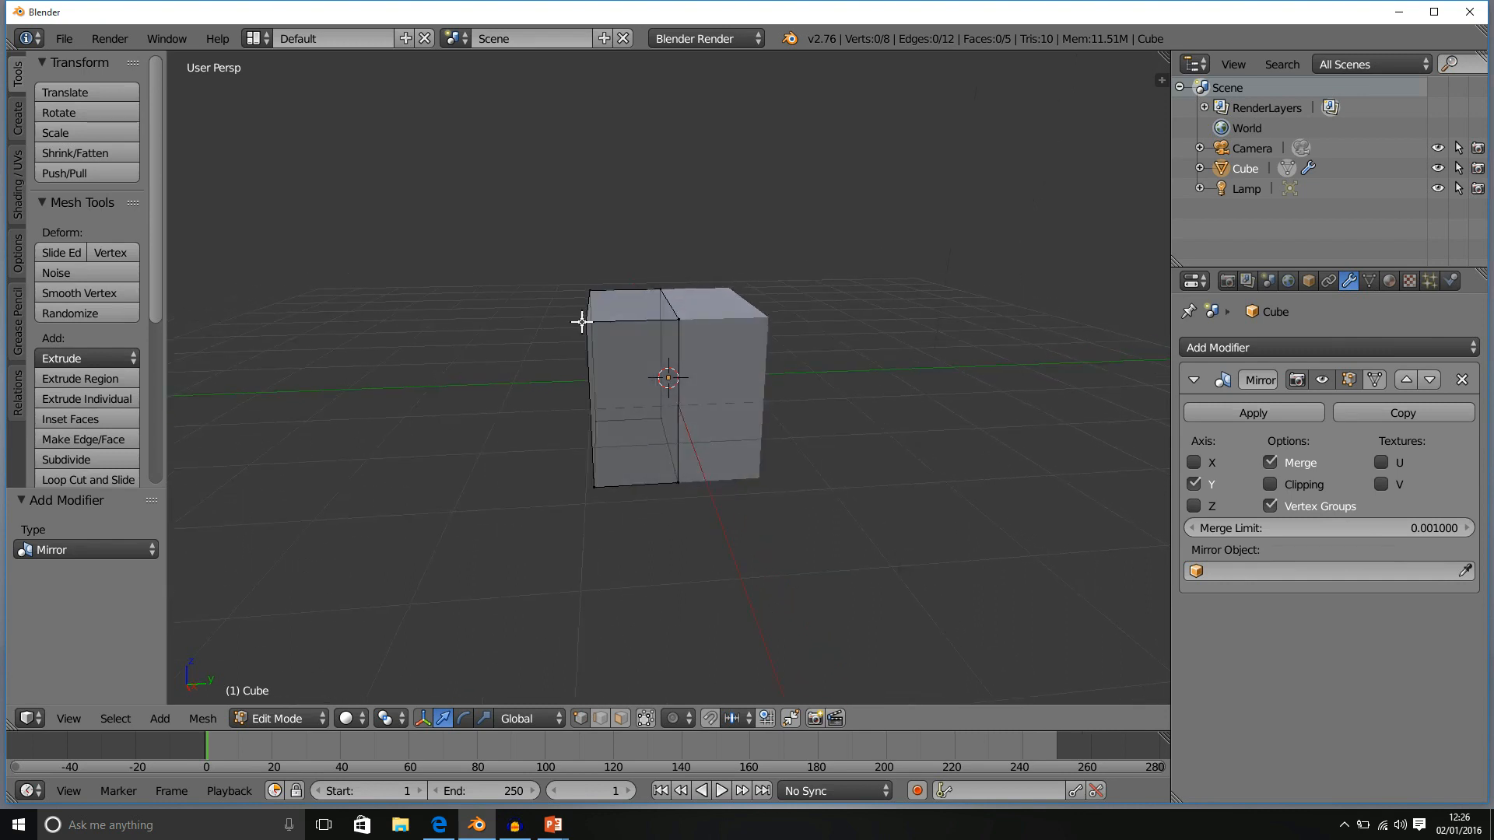
right_click(585, 320)
drag(584, 263, 576, 189)
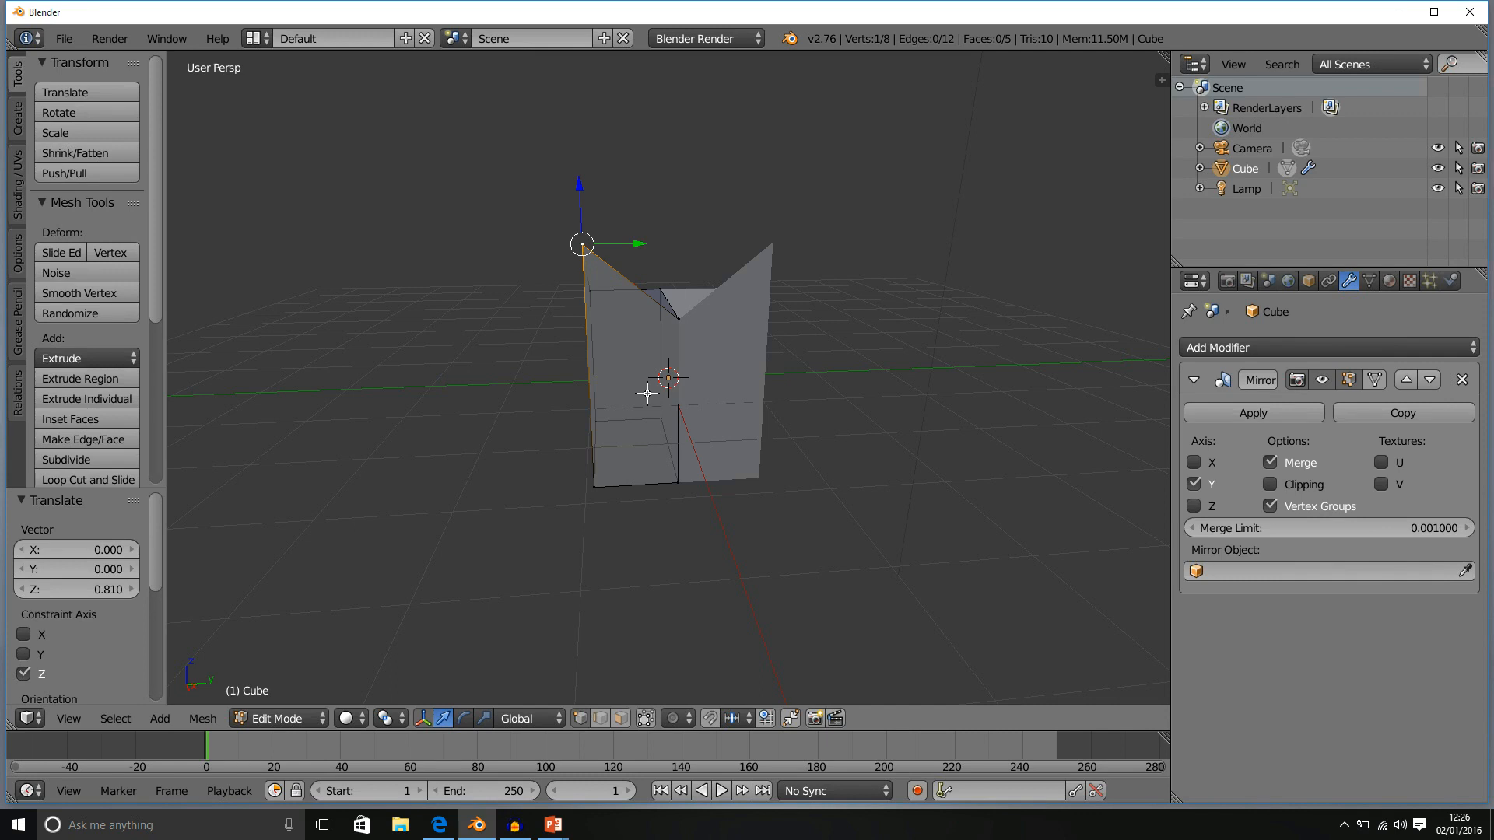
Add four evenly spaced horizontal loop cuts around the half cube without sliding them.
key(ctrl+r)
scroll(646, 393, up, 1)
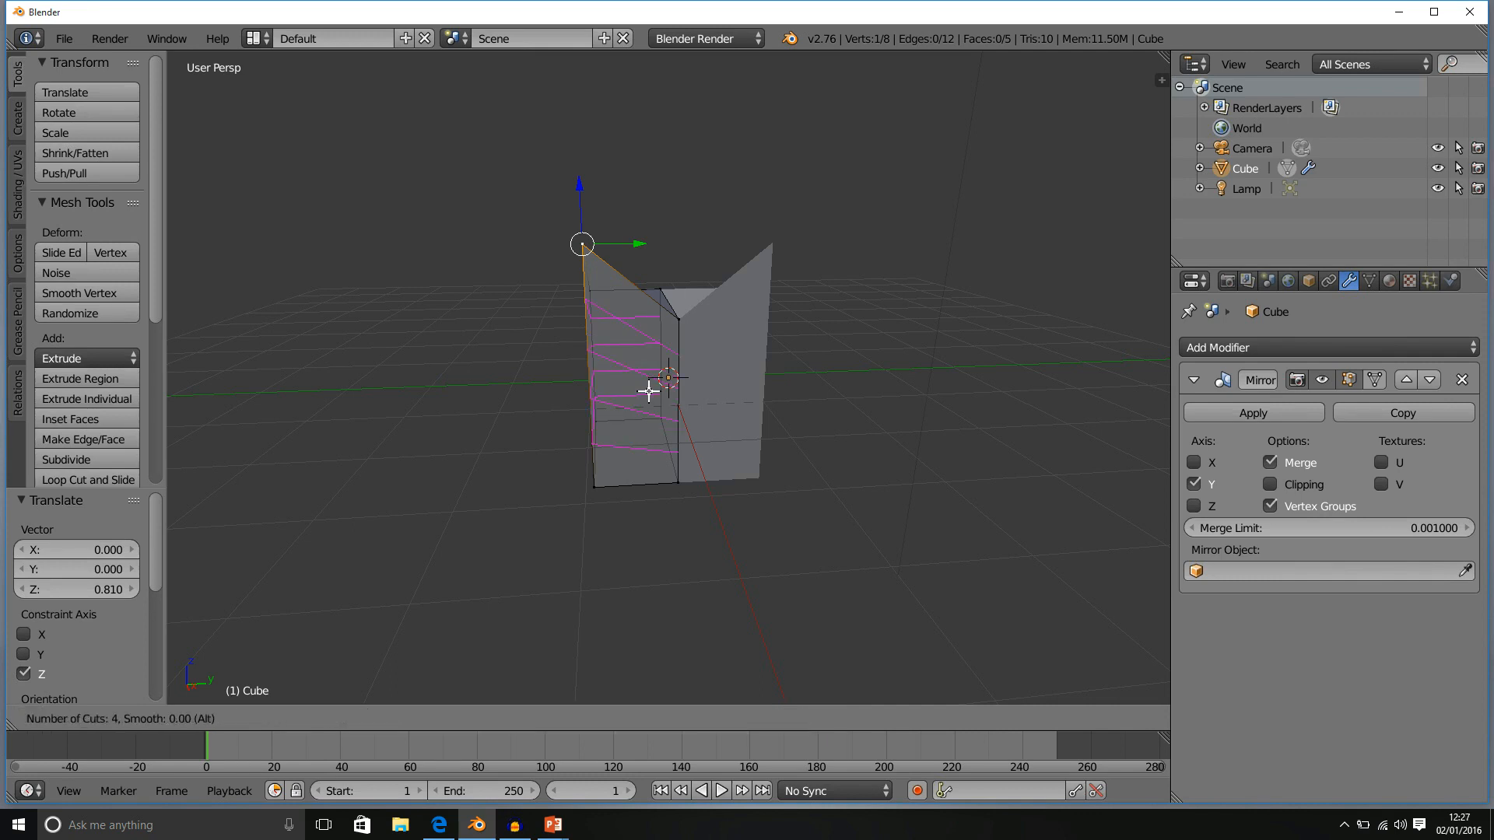
click(649, 389)
right_click(649, 390)
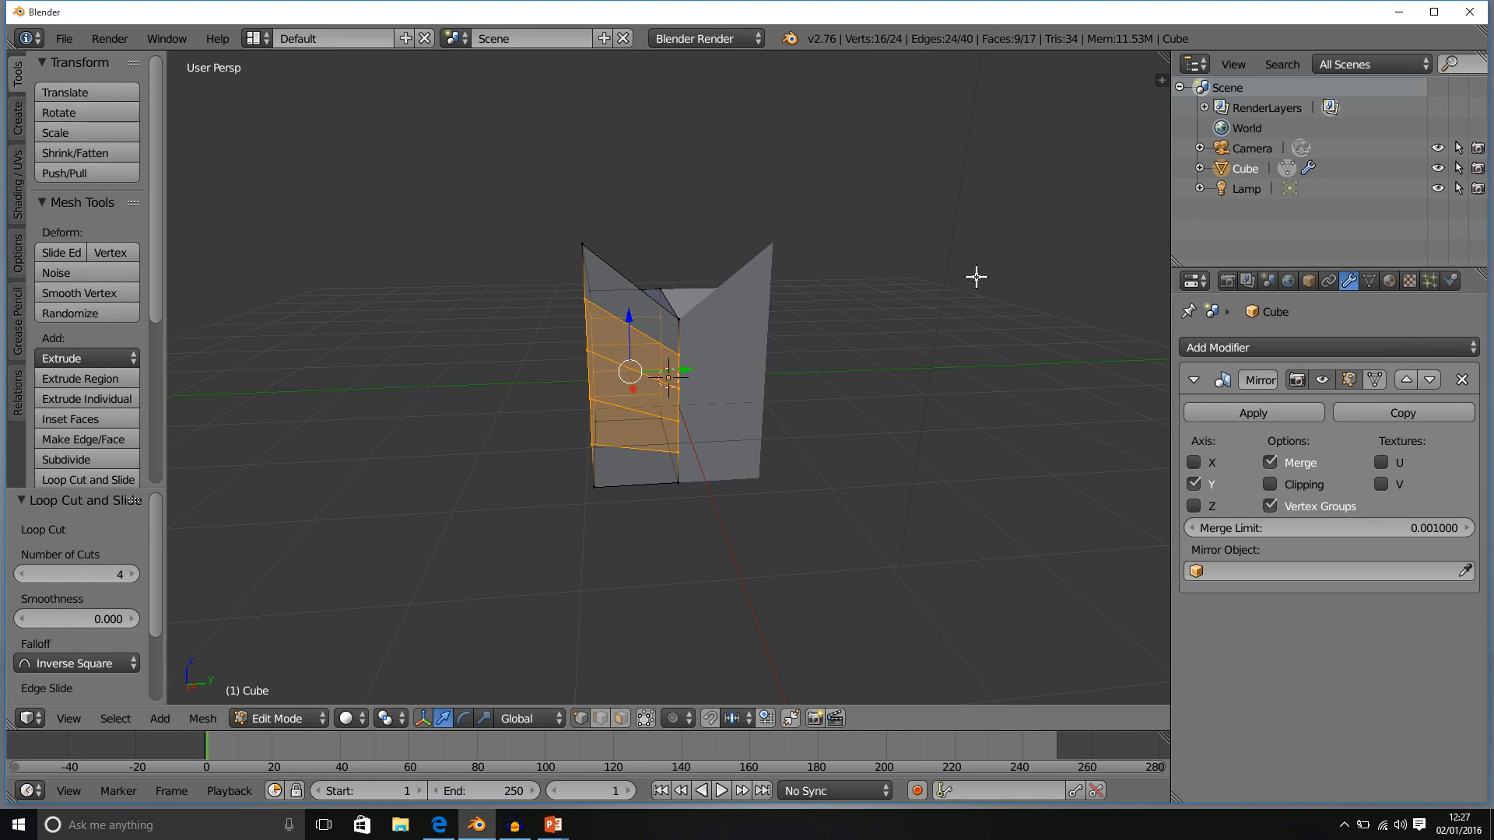
Try scaling the four selected edge loops up by about 1.371, inspect the centre seam, and undo the scaling.
key(s)
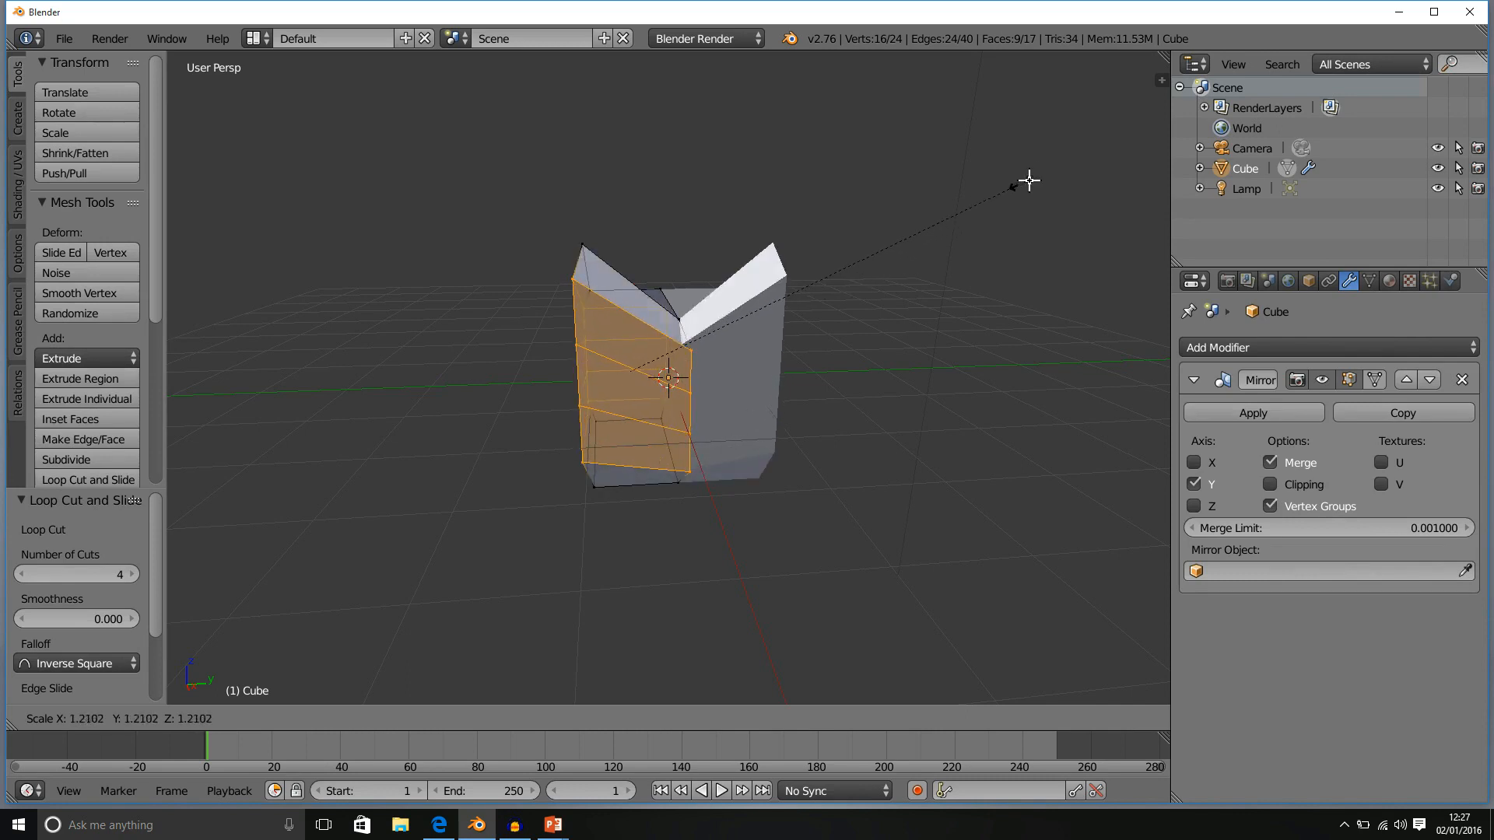
click(1069, 148)
middle_drag(887, 218, 980, 347)
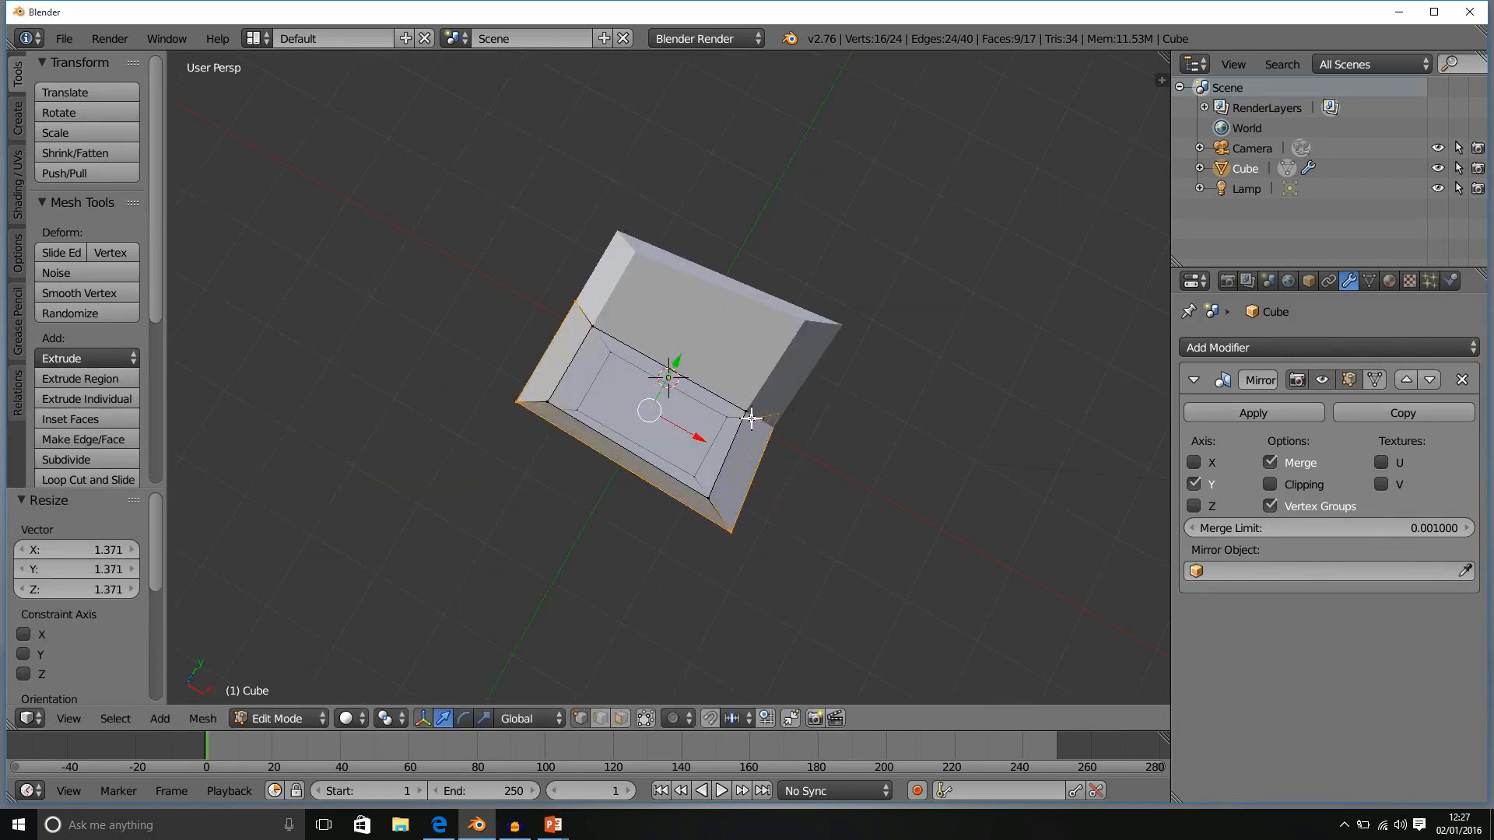
middle_drag(813, 386, 704, 260)
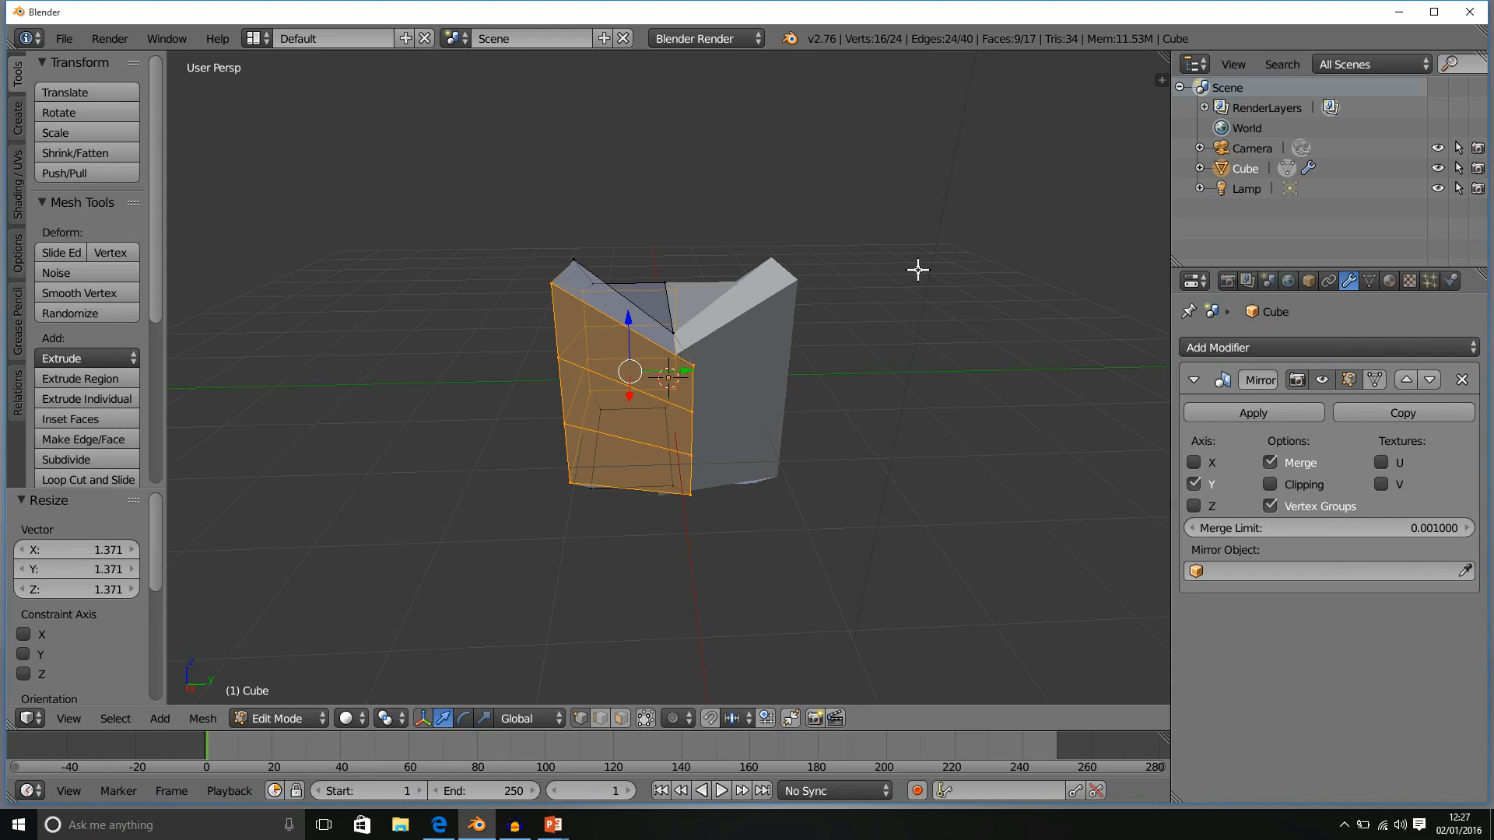
key(ctrl+z)
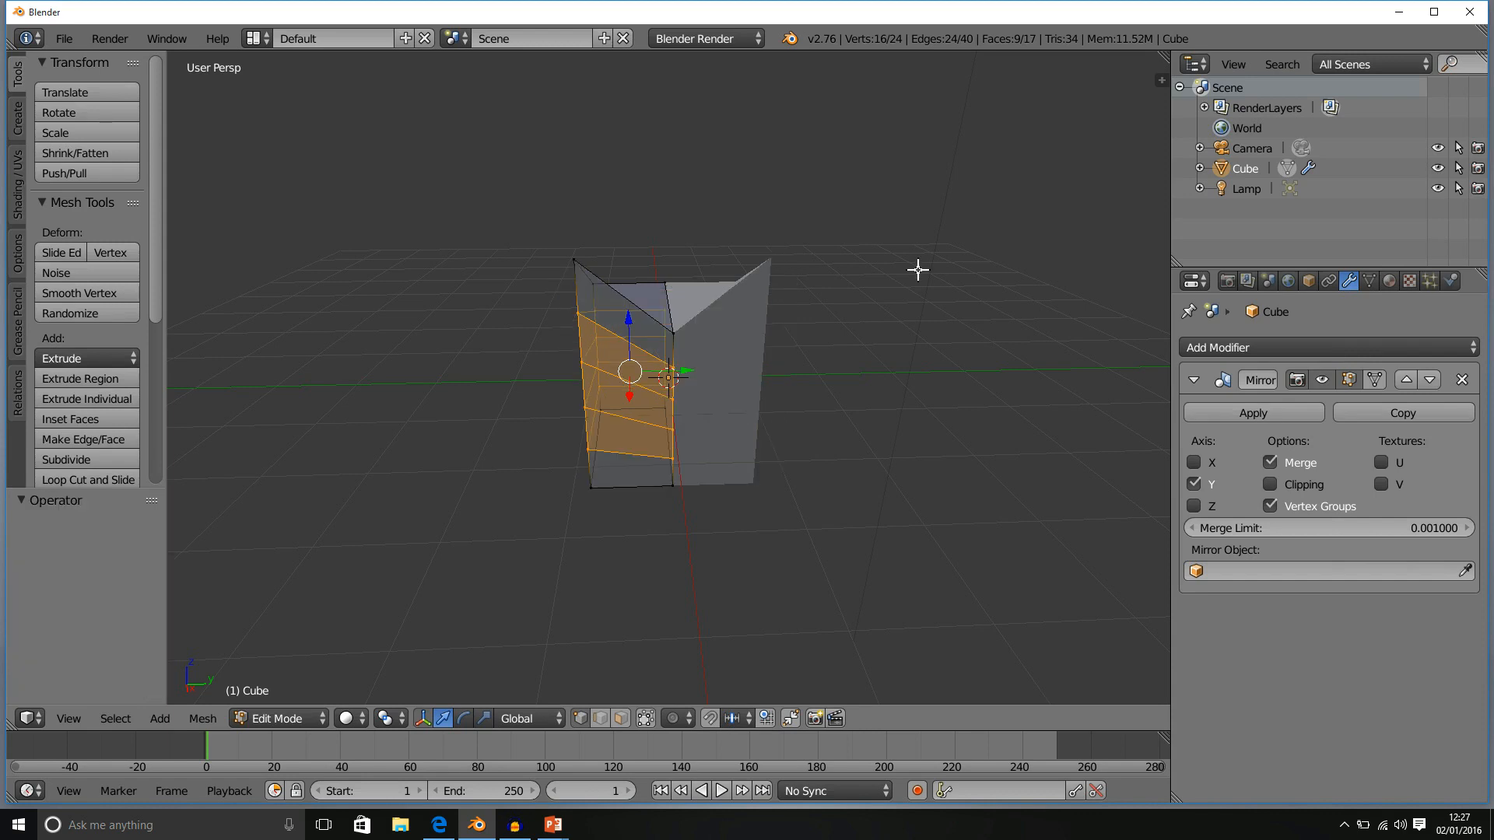
Enable Clipping in the Mirror modifier.
middle_drag(923, 263, 950, 203)
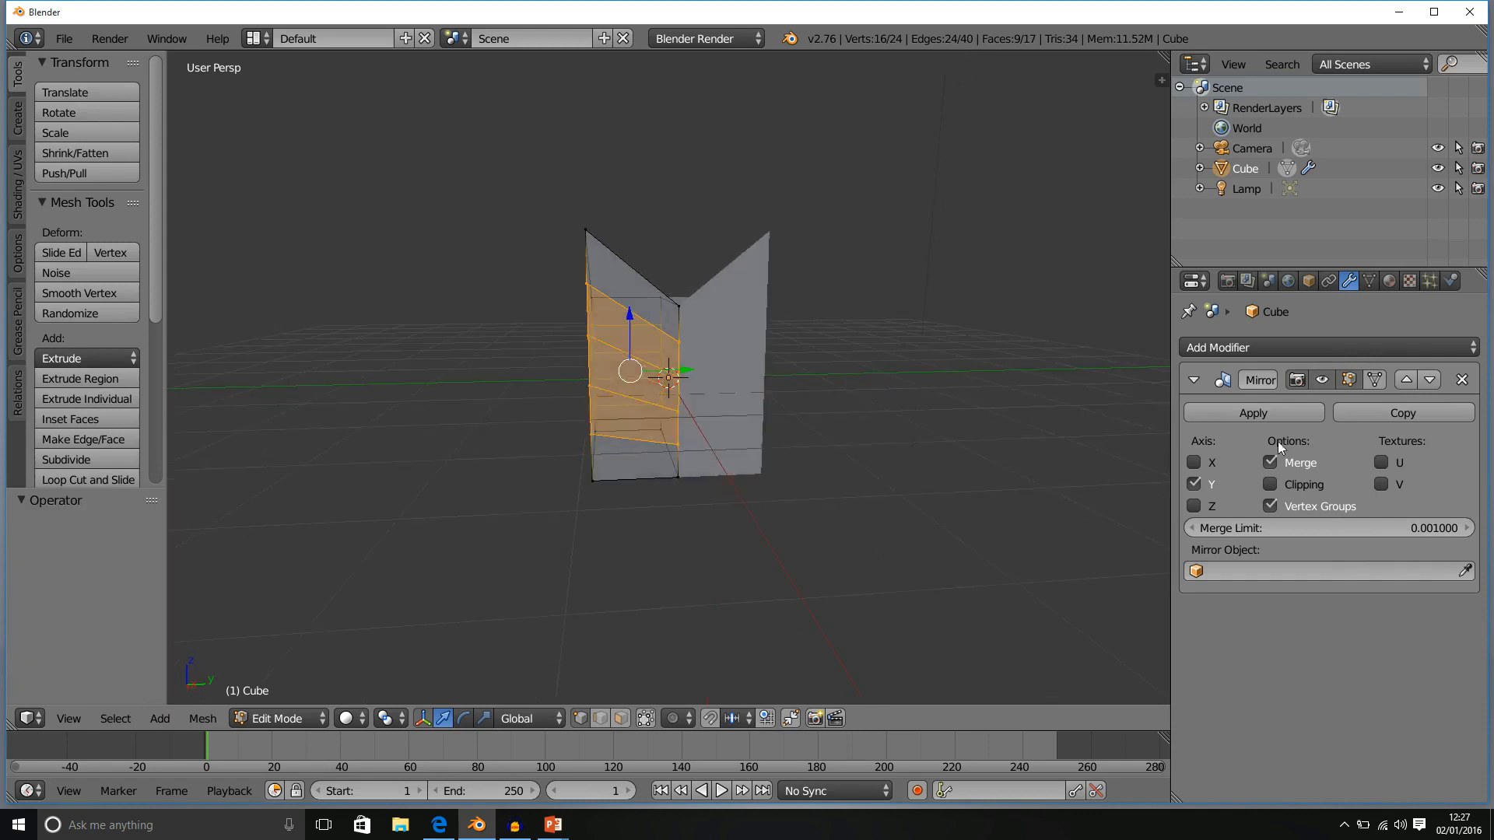
click(1272, 483)
Try scaling the selected edge loops up by about 1.337 with clipping on, inspect the seam, and undo the scaling.
key(s)
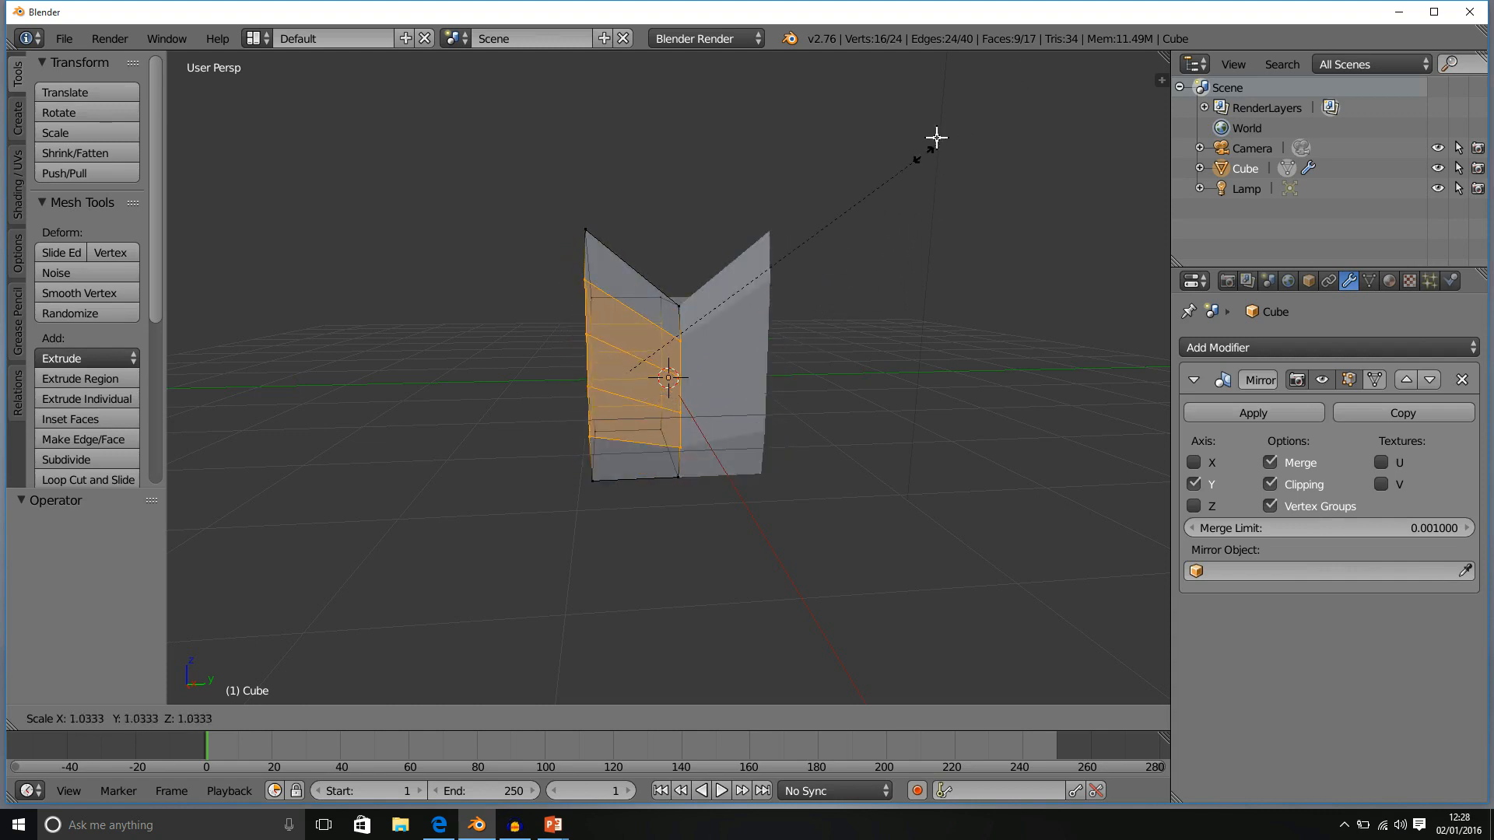
click(1029, 119)
middle_drag(820, 260, 808, 307)
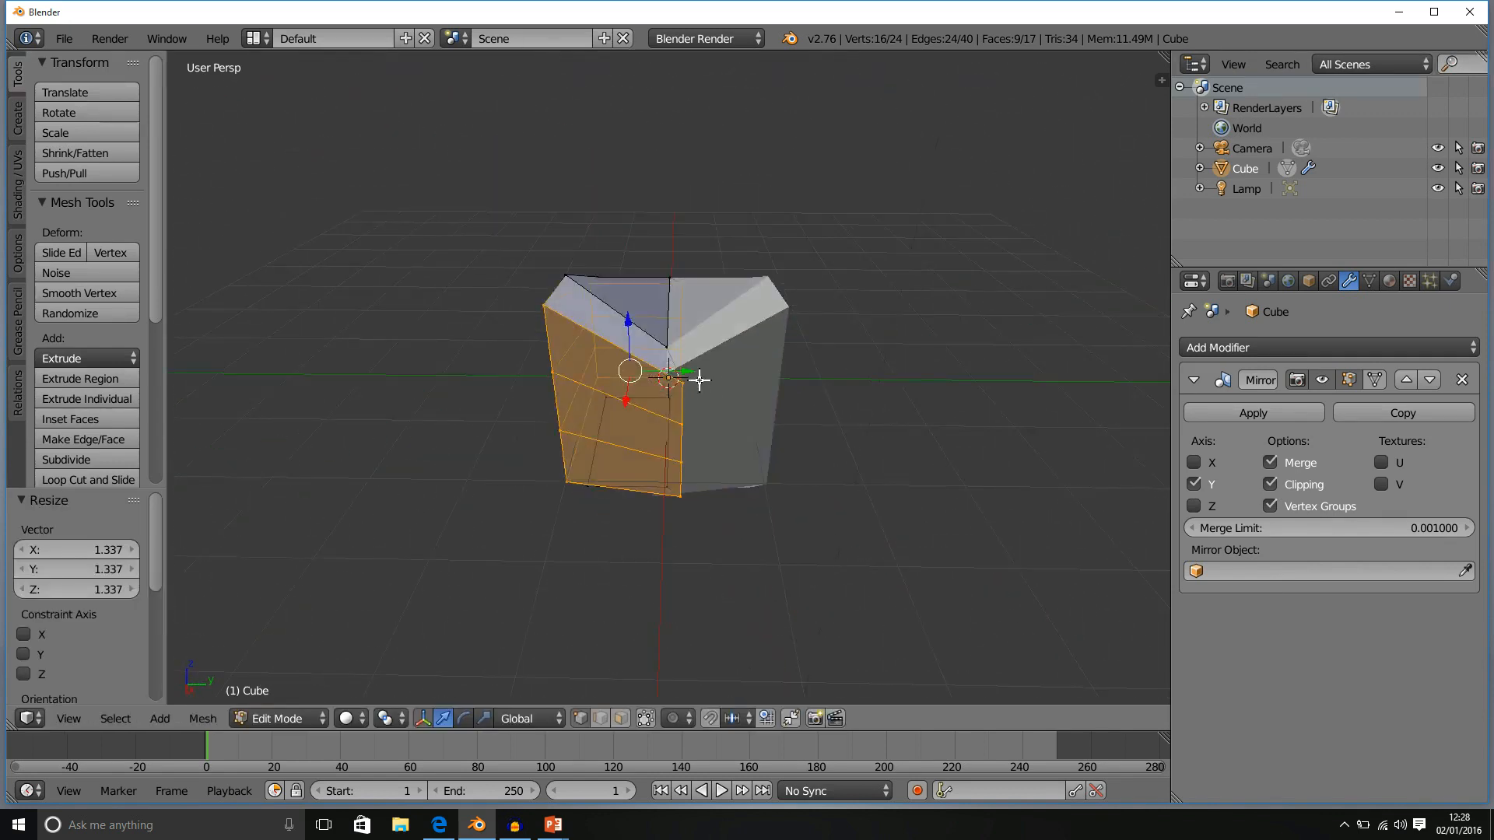
middle_drag(717, 452, 778, 385)
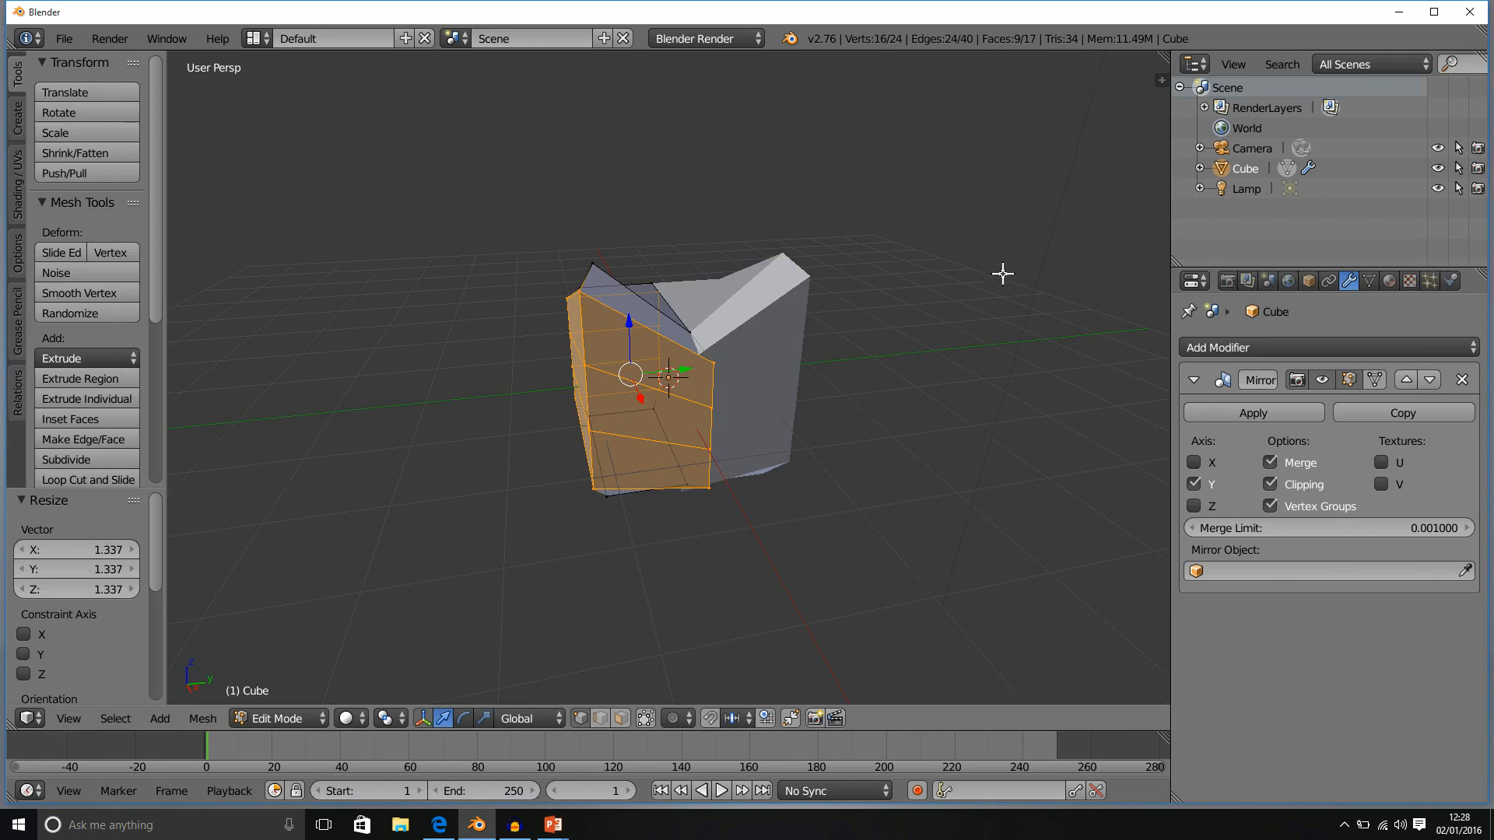
key(ctrl+z)
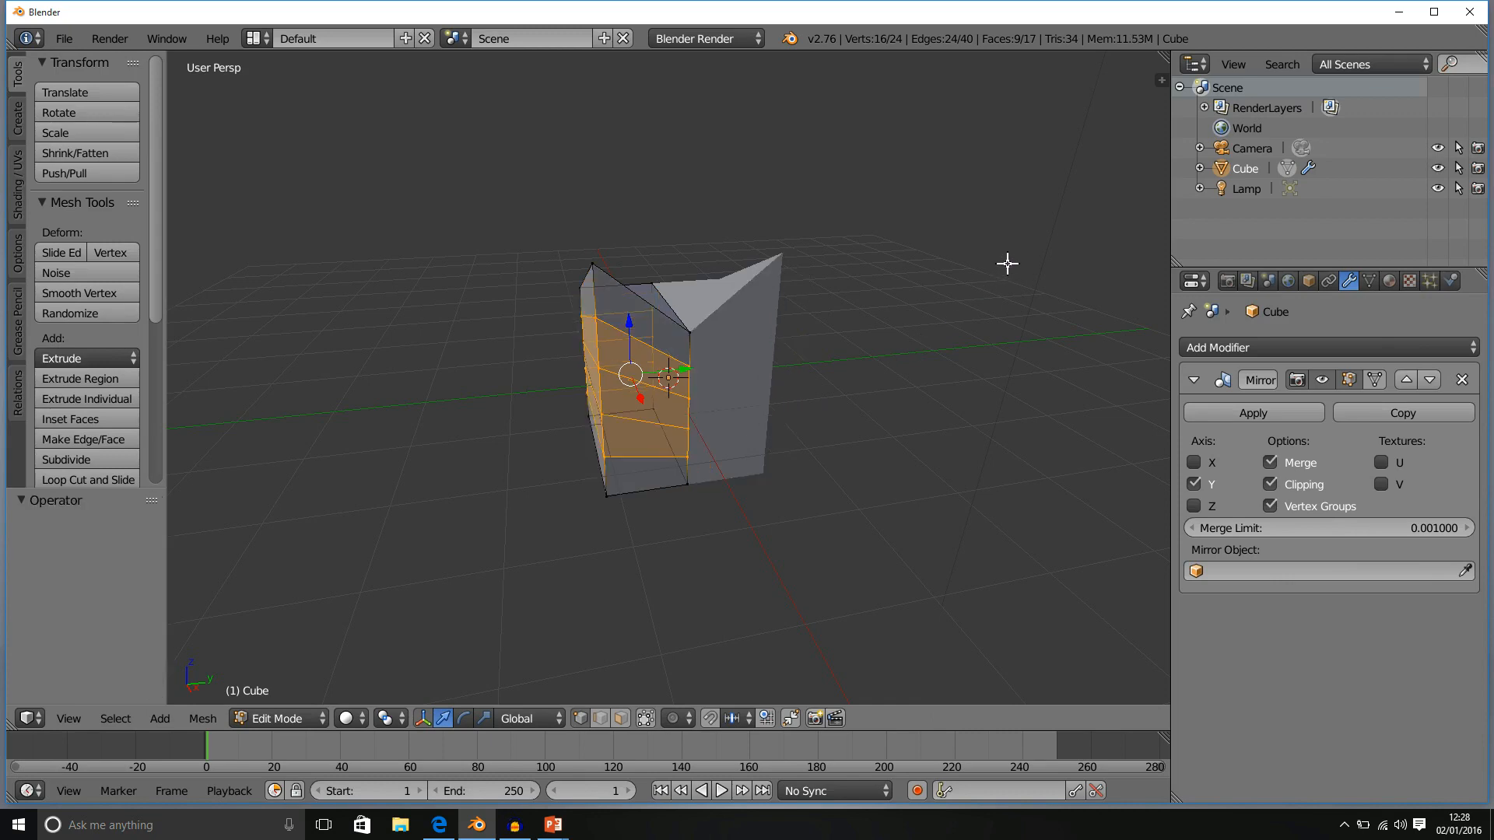
Try scaling the selected edge loops up by about 1.436 with clipping on, revert the scaling, and inspect the mirrored halves.
middle_drag(844, 360, 797, 328)
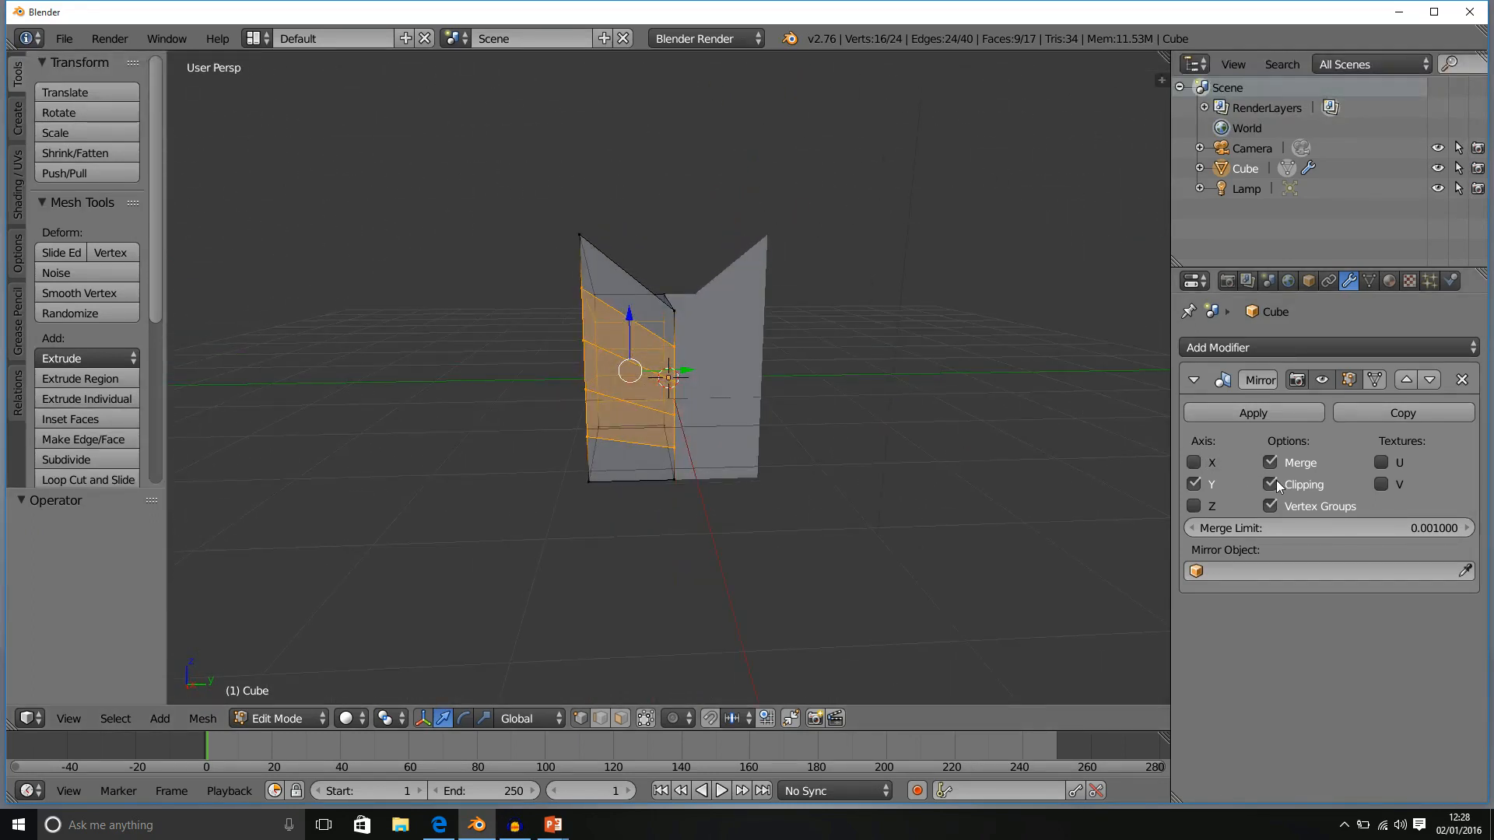
key(s)
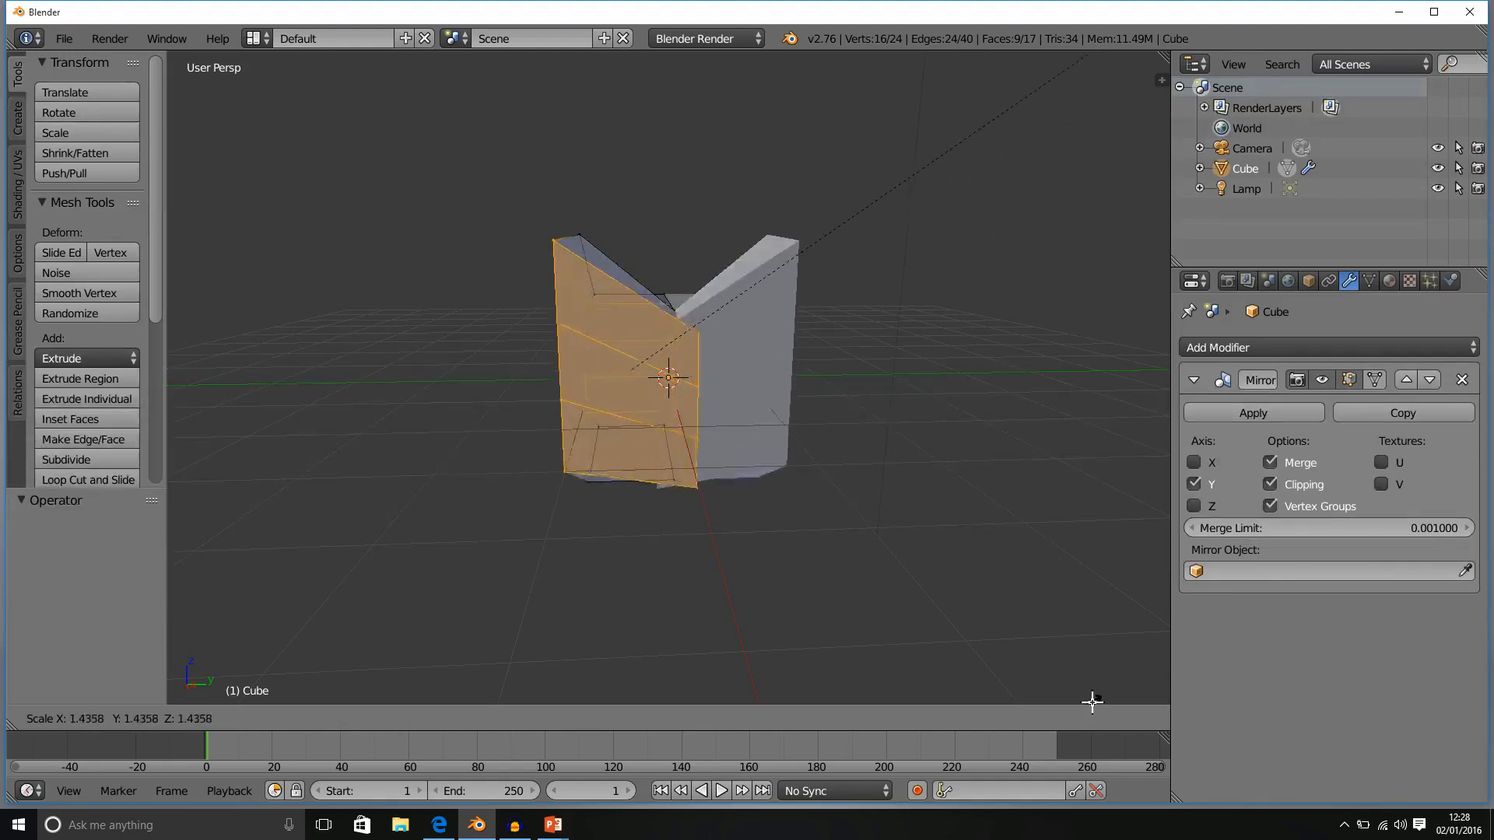
click(965, 217)
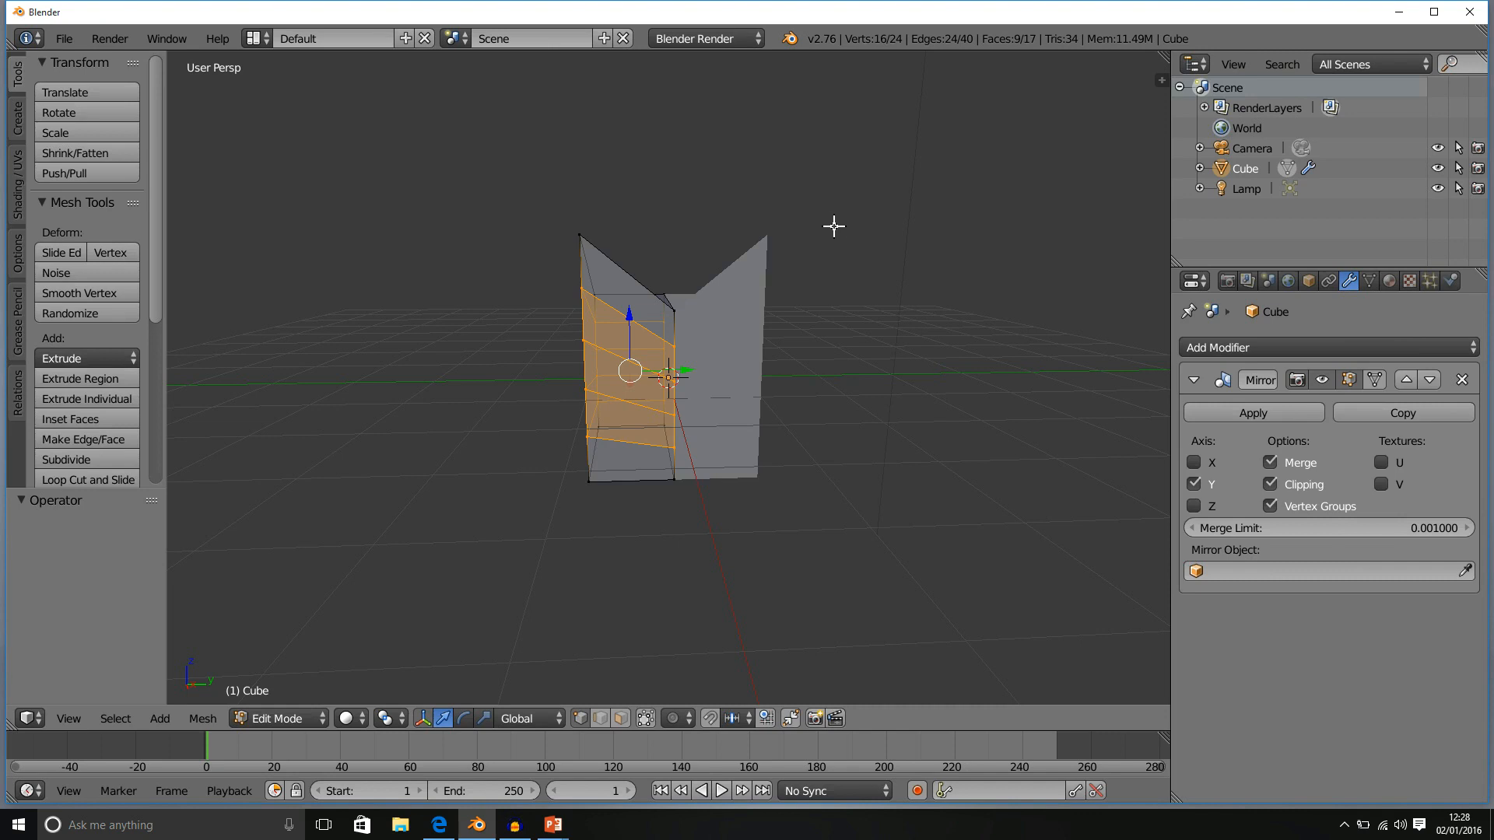
middle_drag(834, 226, 904, 226)
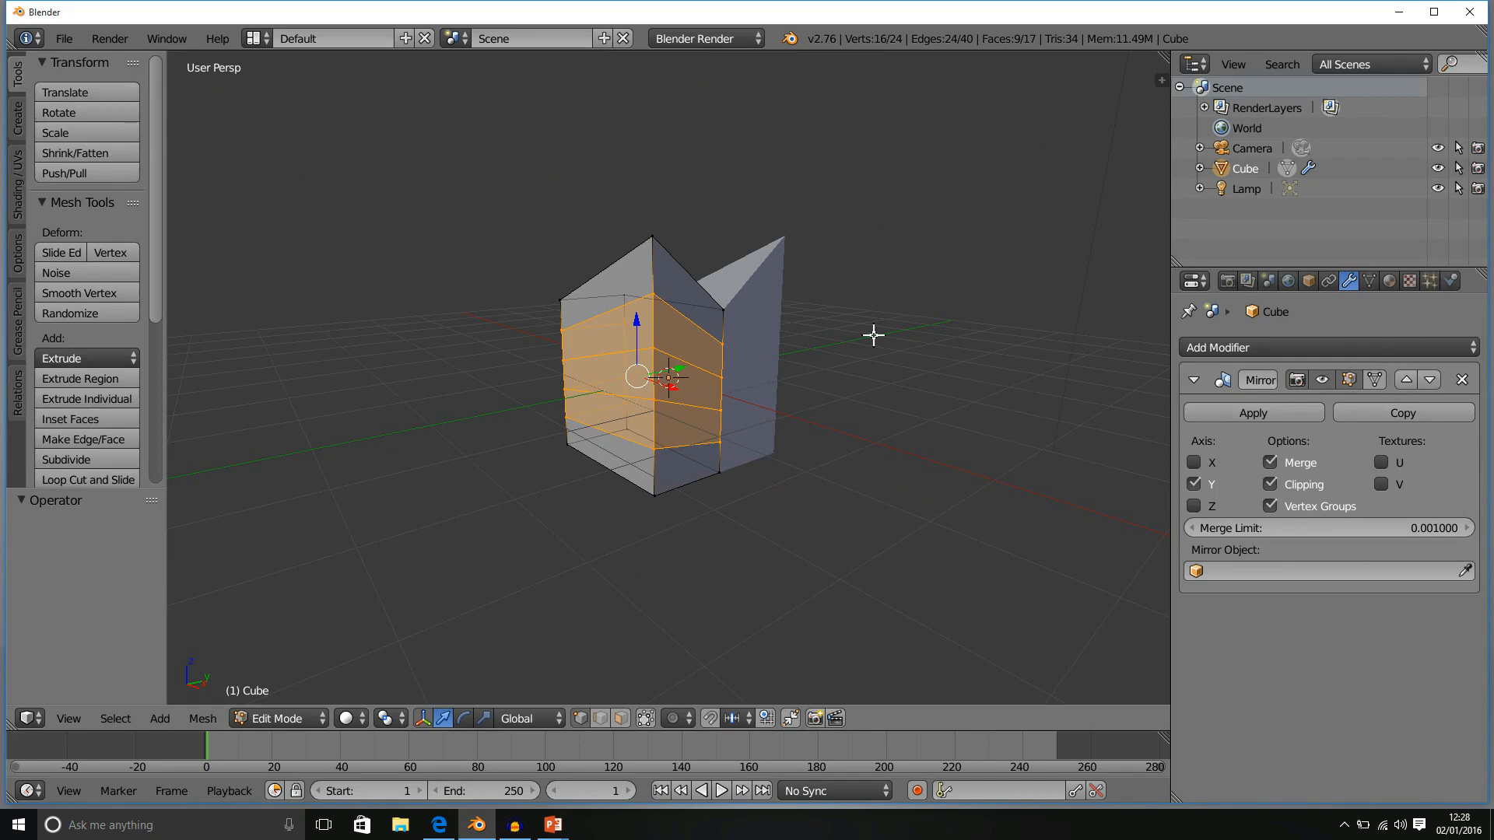
middle_drag(840, 387, 753, 333)
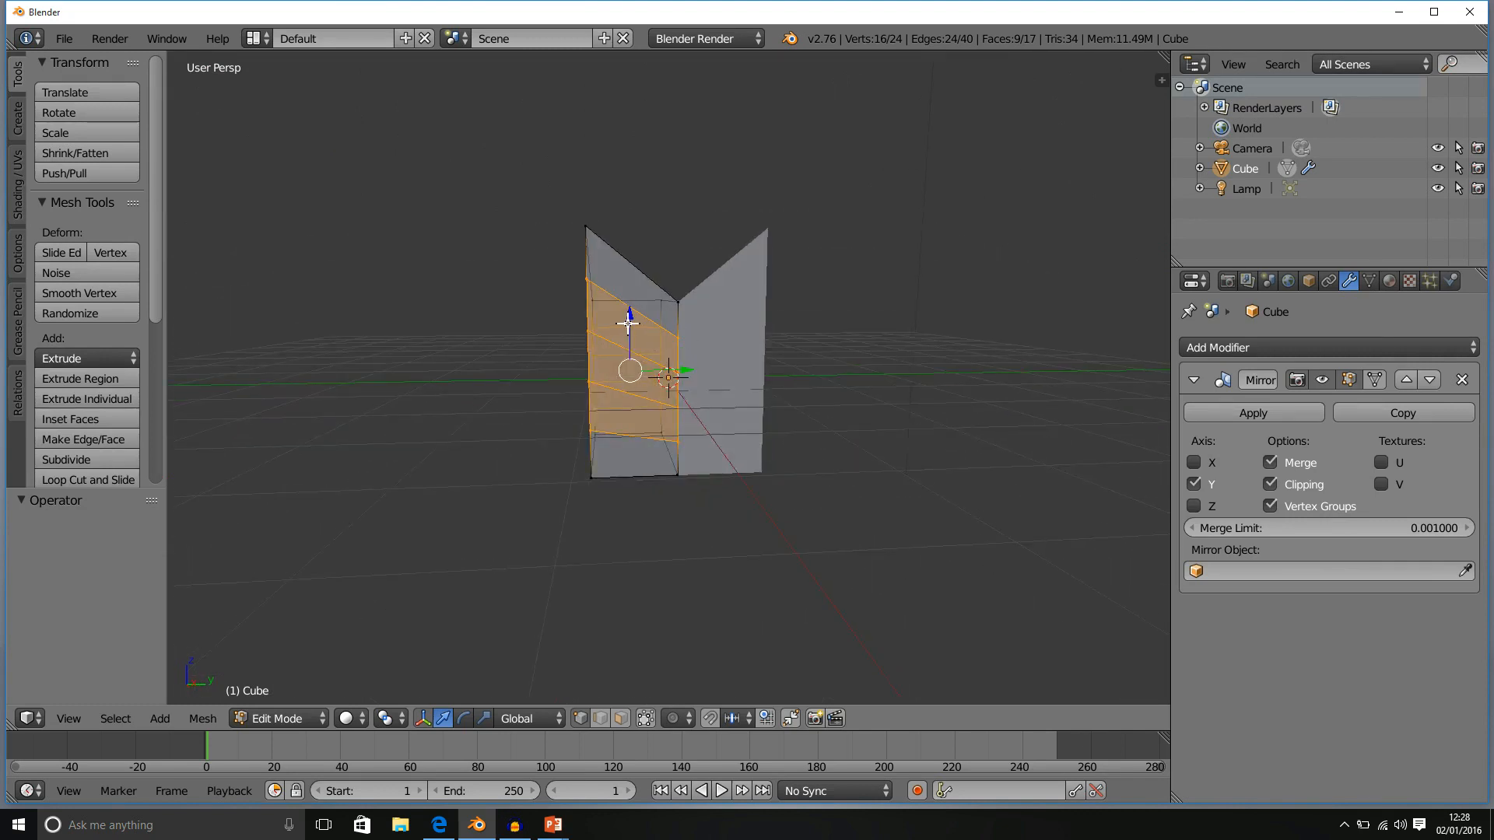
Clear the edge loop selection and select all geometry of the half cube.
key(a)
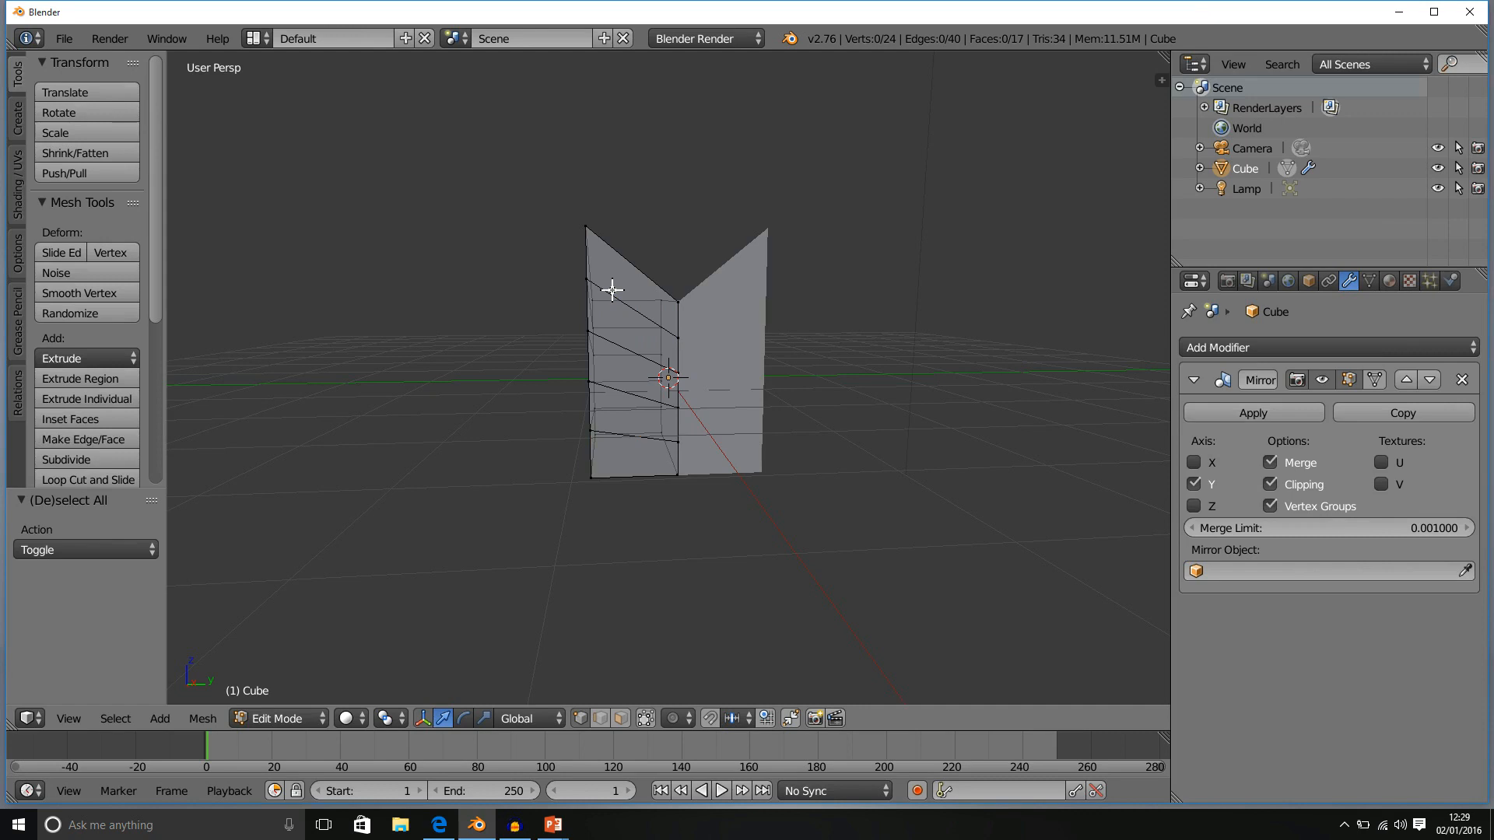
key(a)
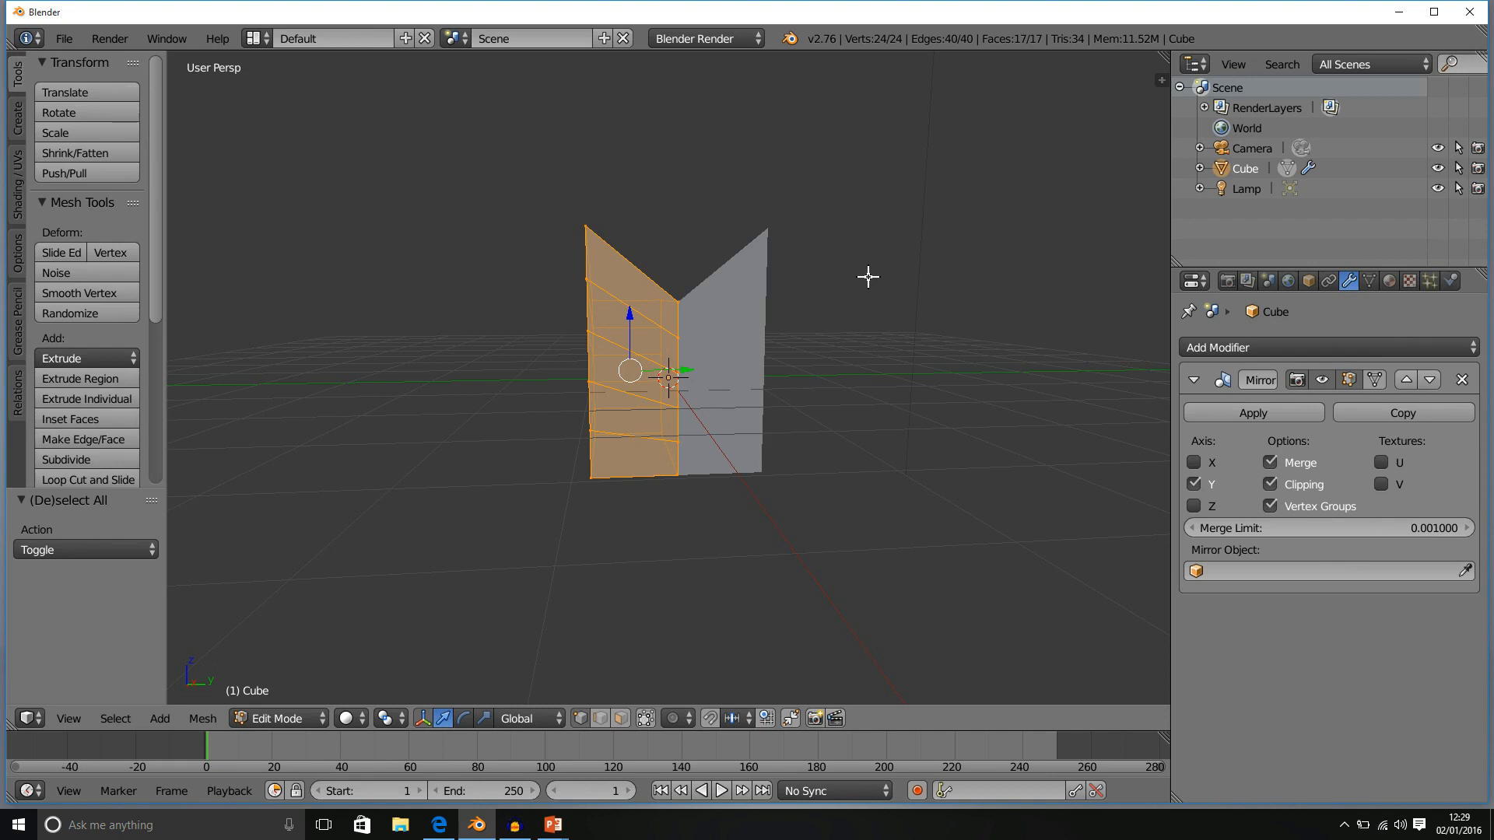
mouse_move(707, 327)
middle_down()
mouse_move(710, 371)
mouse_move(762, 467)
mouse_move(894, 324)
mouse_move(780, 310)
mouse_move(699, 333)
mouse_move(712, 336)
middle_up()
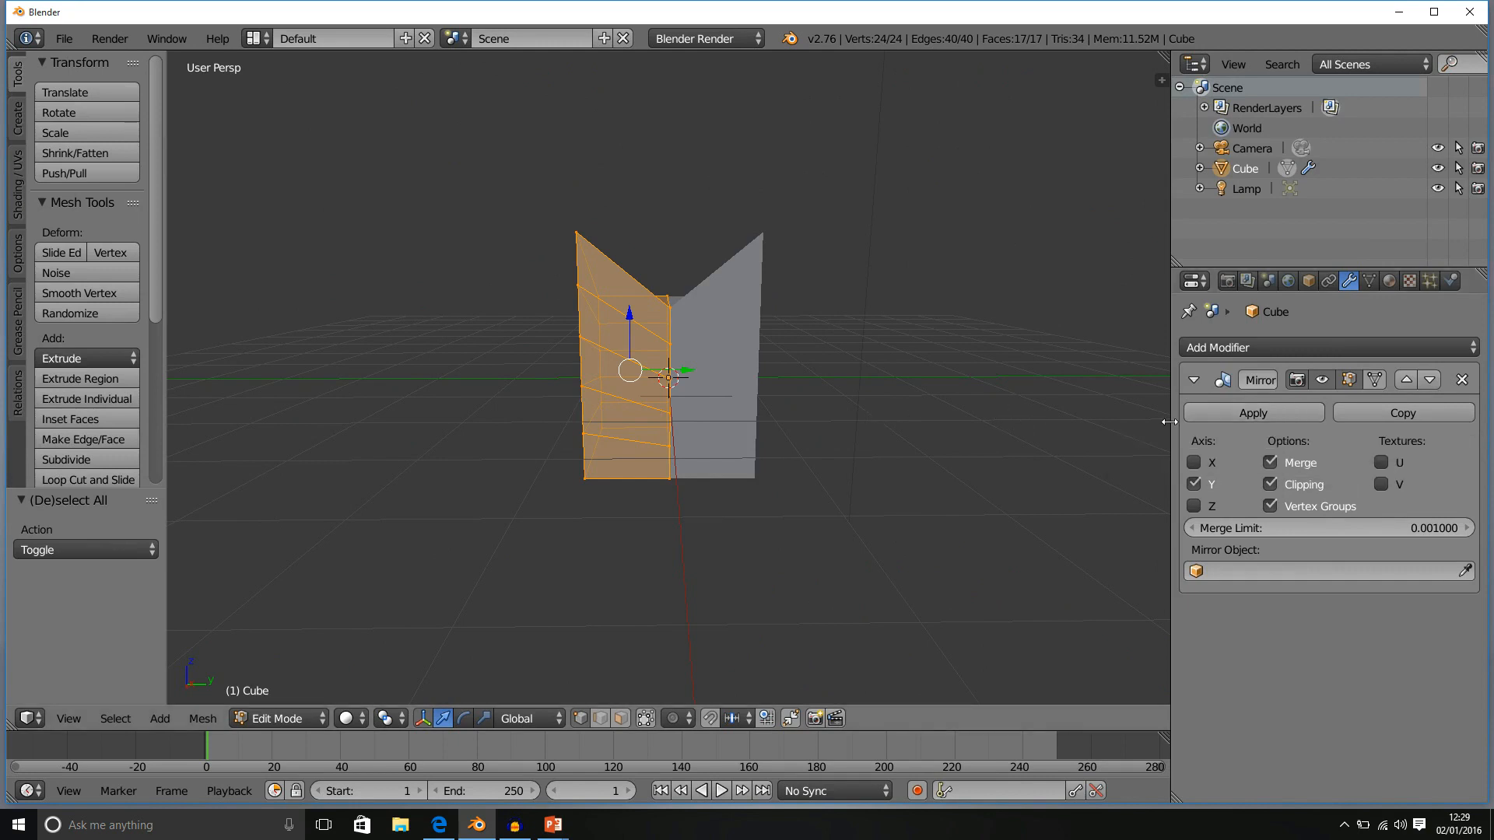
Switch the cube to Object Mode and apply its Mirror modifier.
click(1267, 409)
key(Tab)
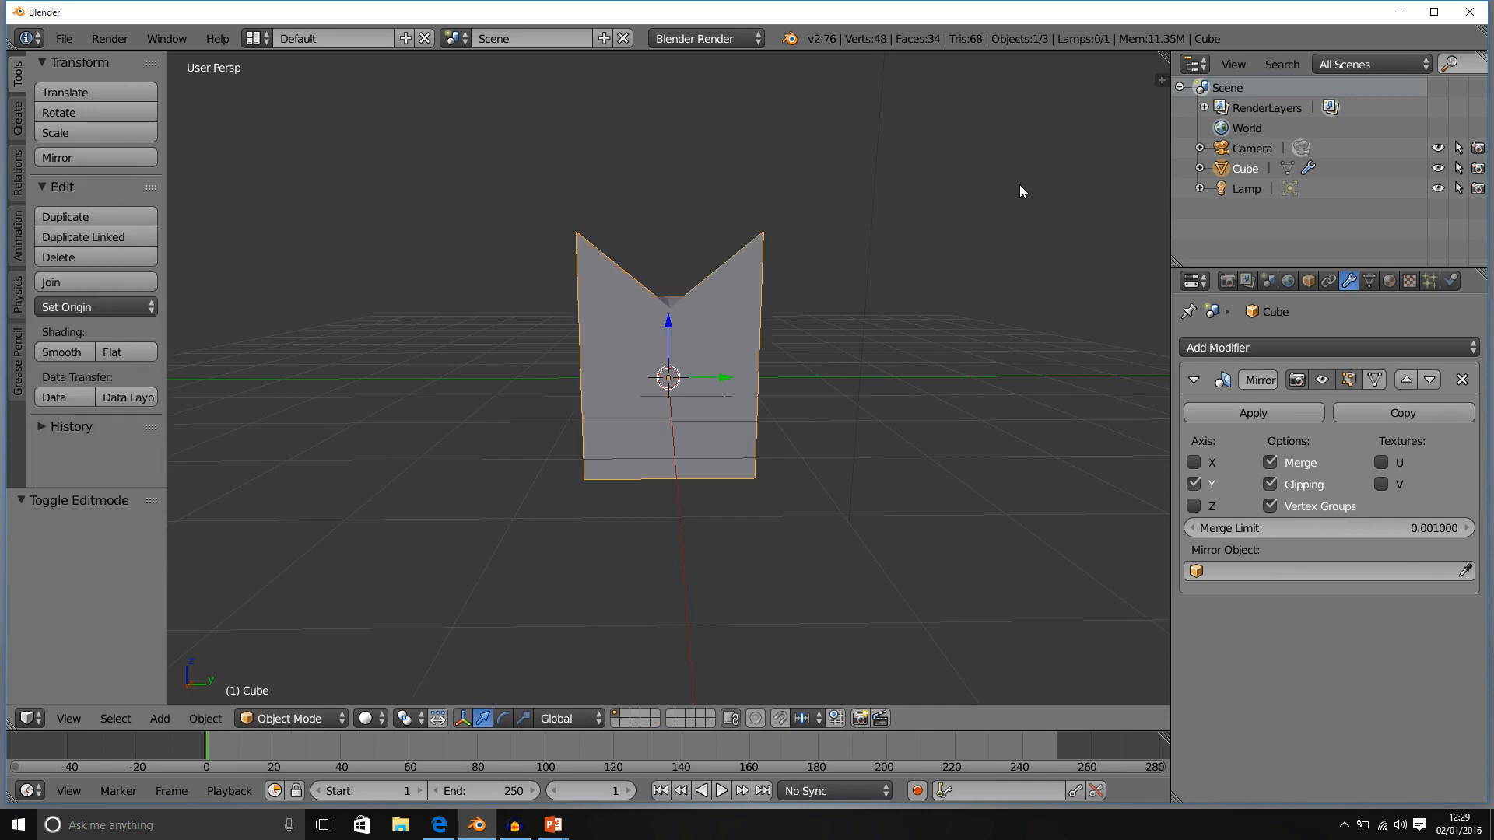
click(1263, 412)
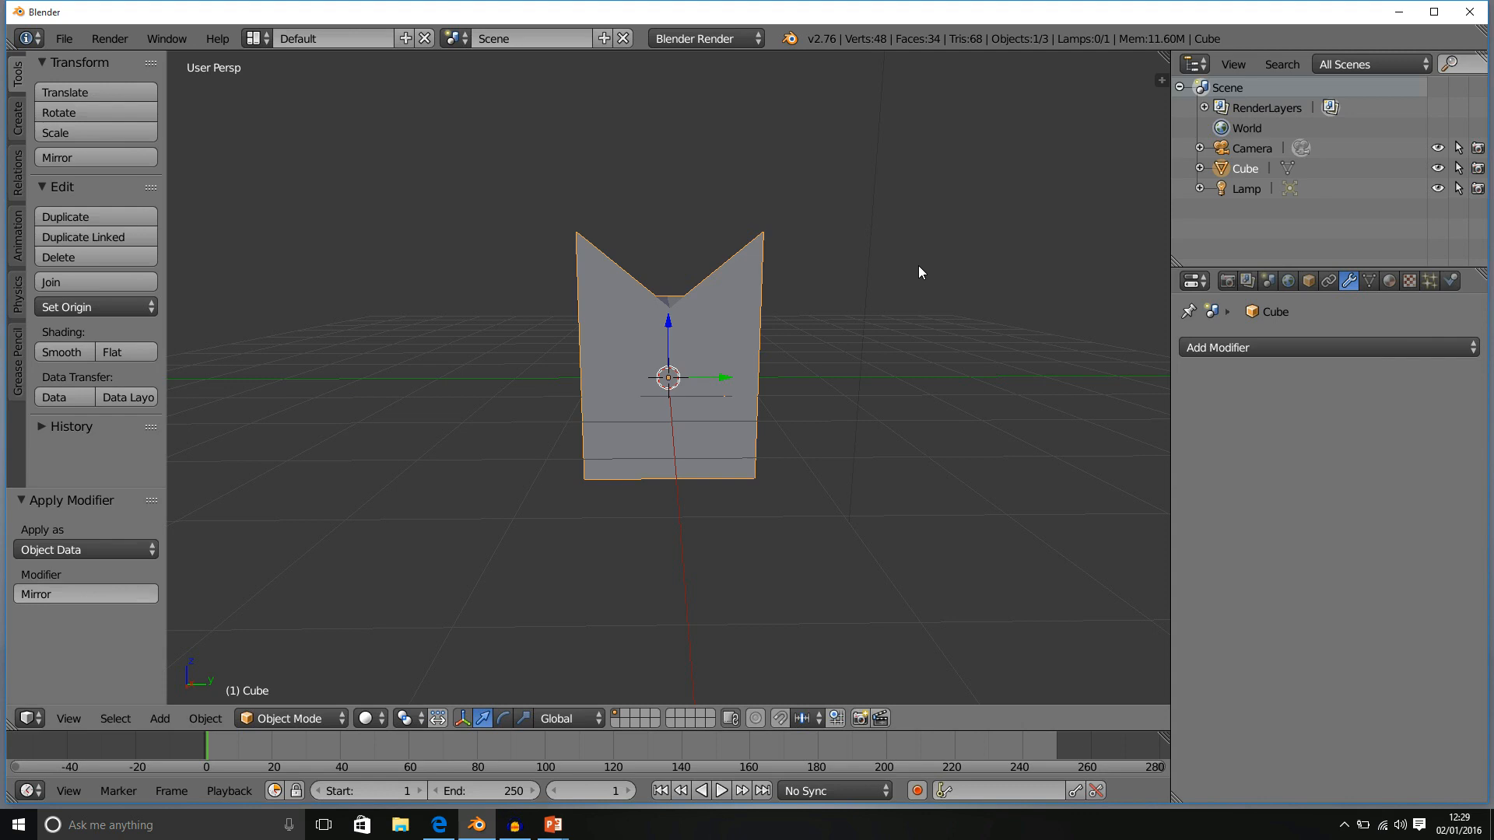
In Edit Mode, lower one raised front corner vertex of the full mesh by about 0.12 along Z.
key(Tab)
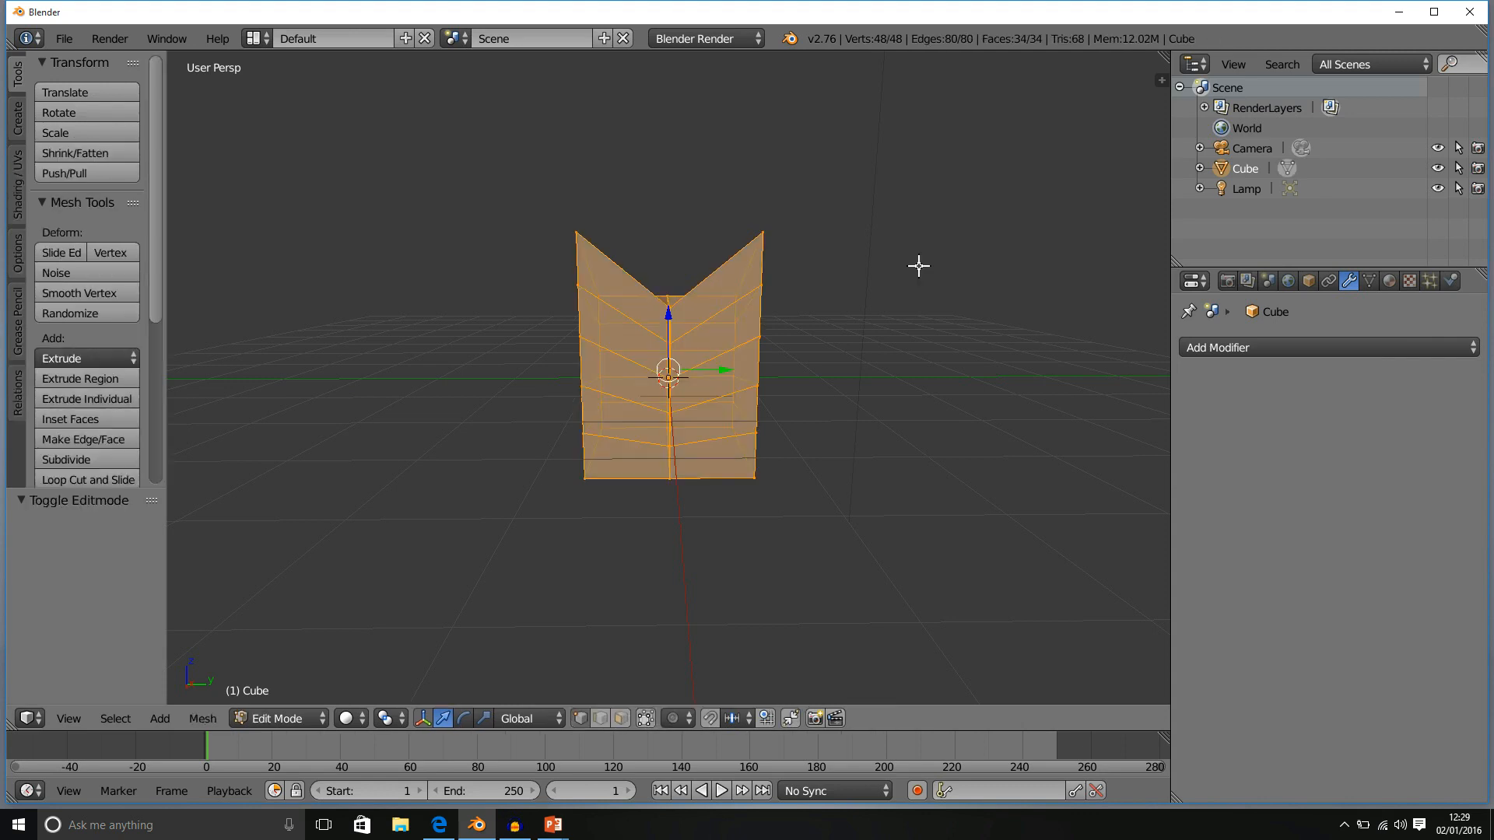
middle_drag(853, 320, 851, 417)
scroll(866, 404, up, 5)
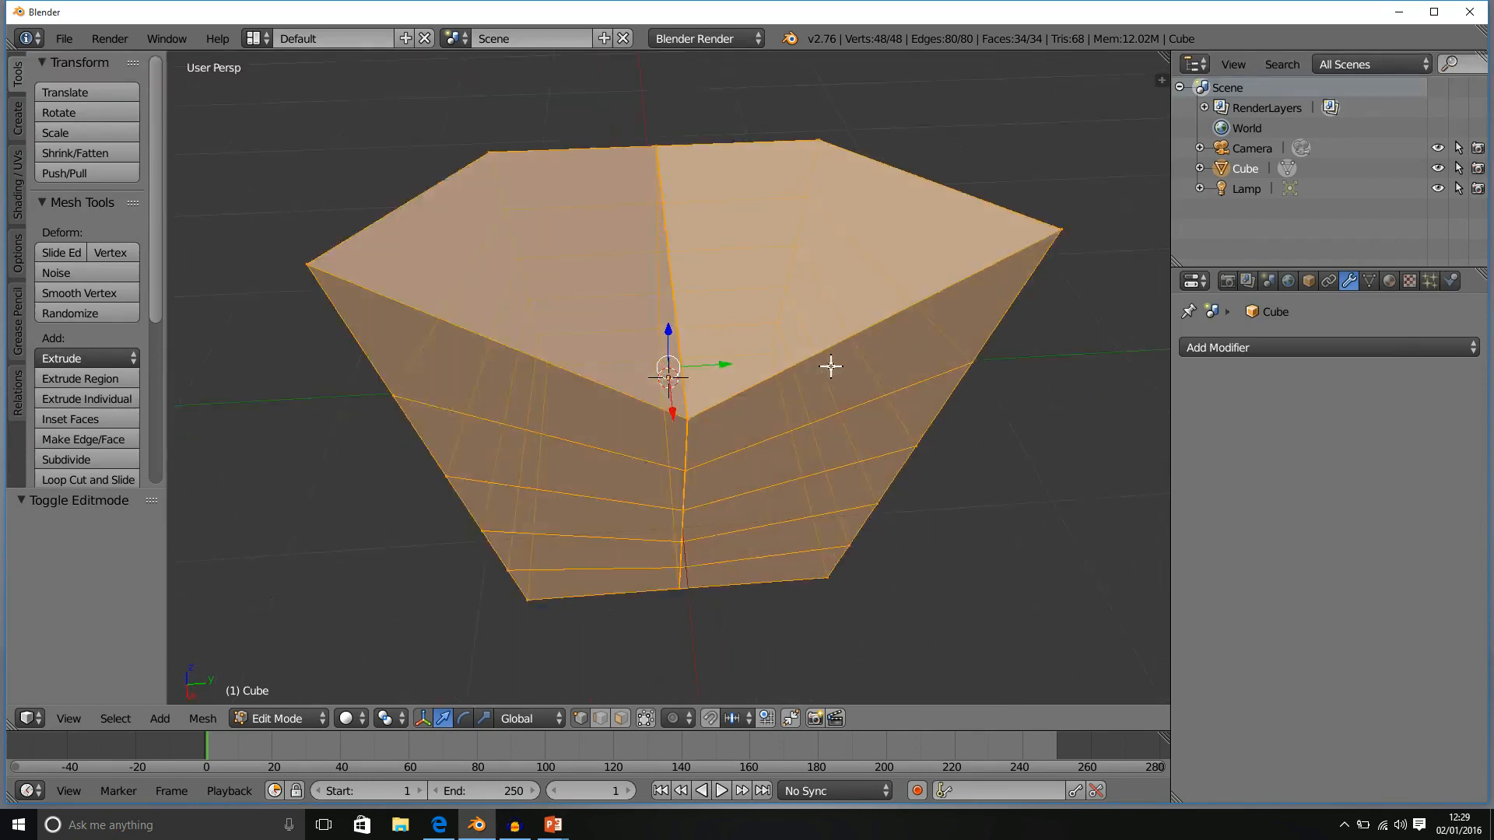
middle_drag(831, 366, 834, 320)
scroll(842, 334, down, 4)
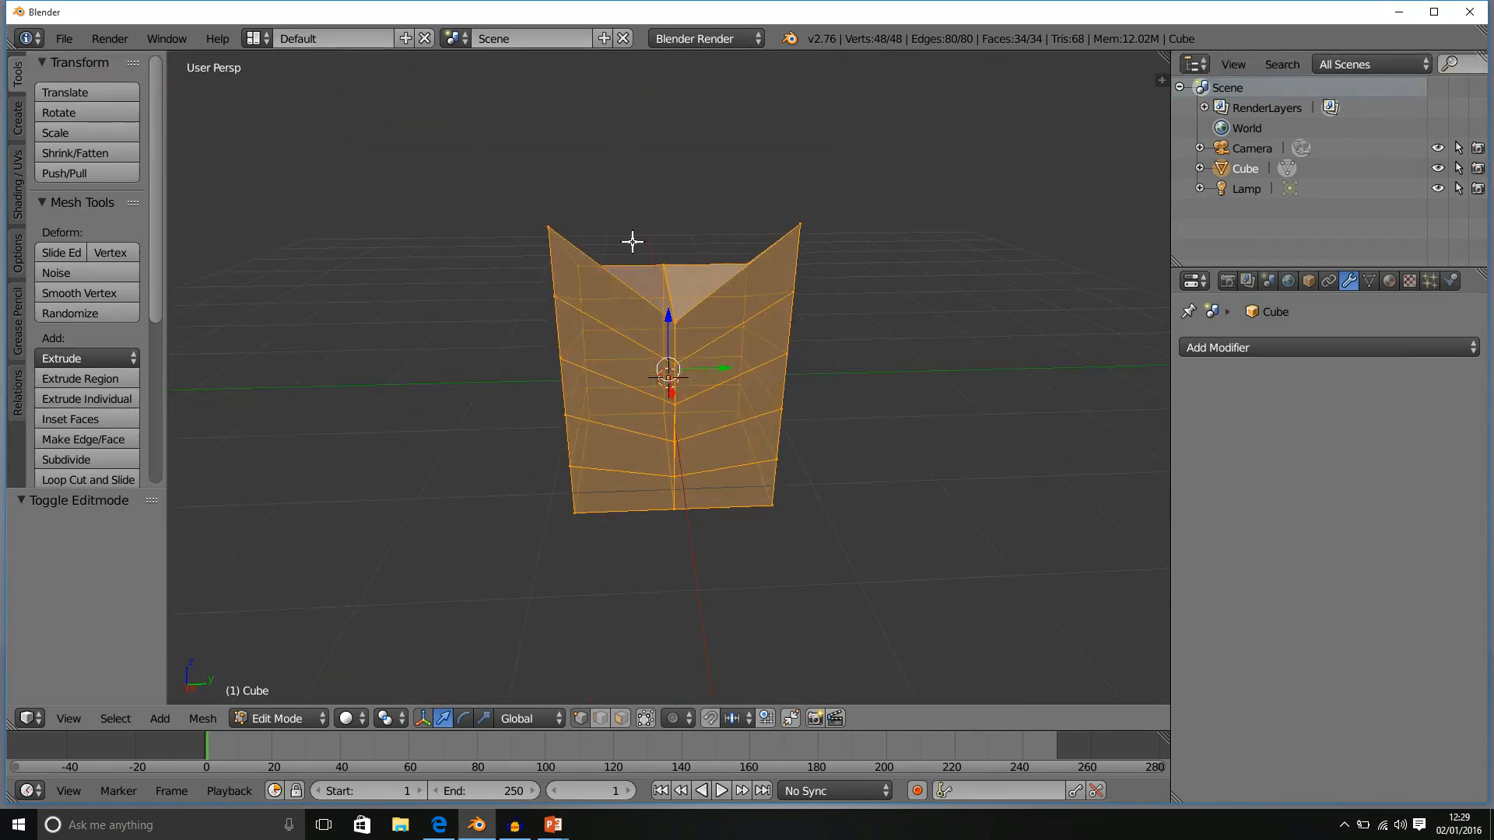
right_click(545, 225)
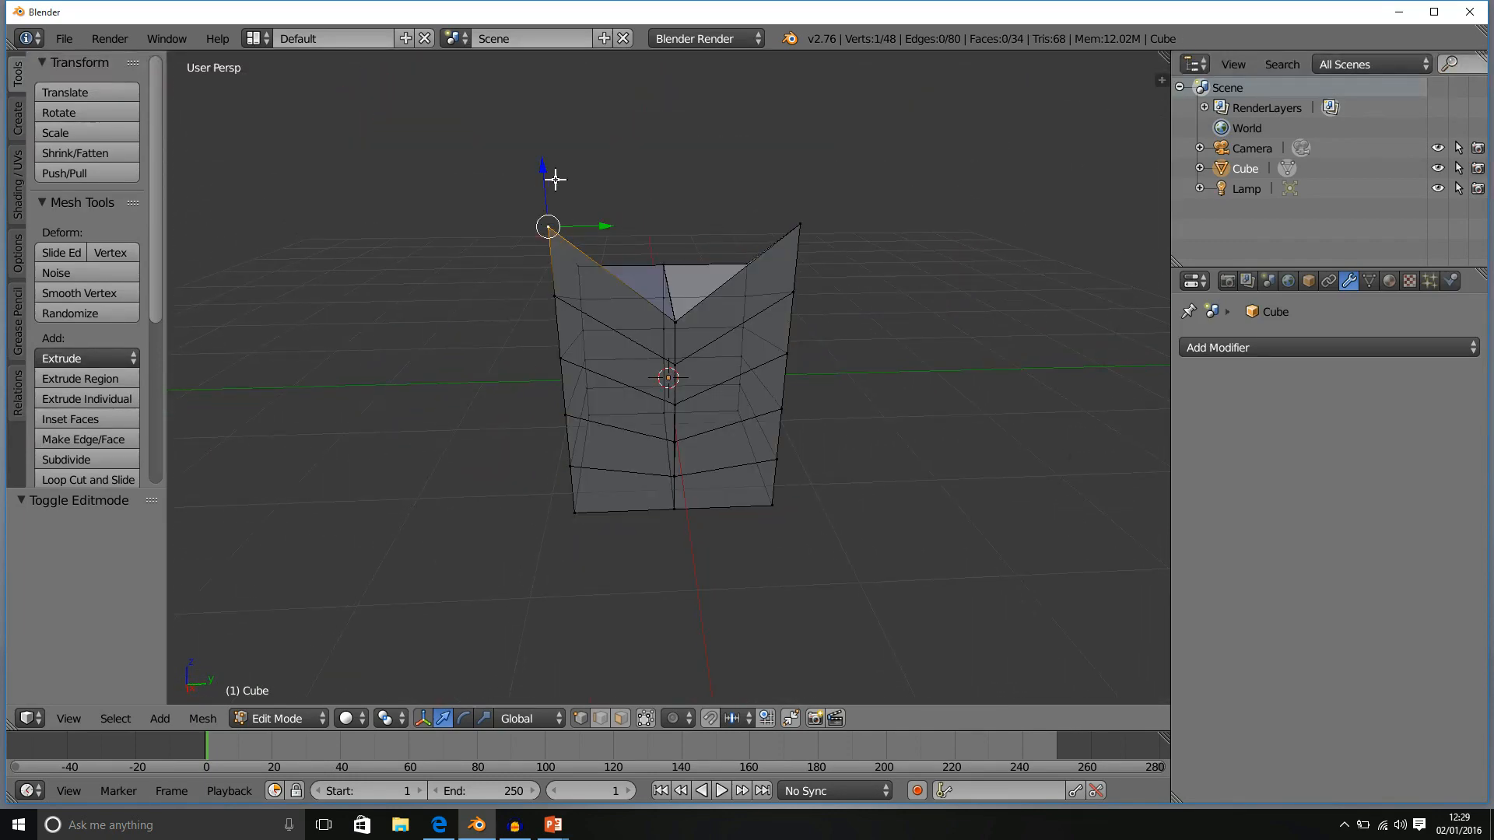
mouse_move(544, 165)
mouse_down()
mouse_move(553, 207)
mouse_move(570, 163)
mouse_up()
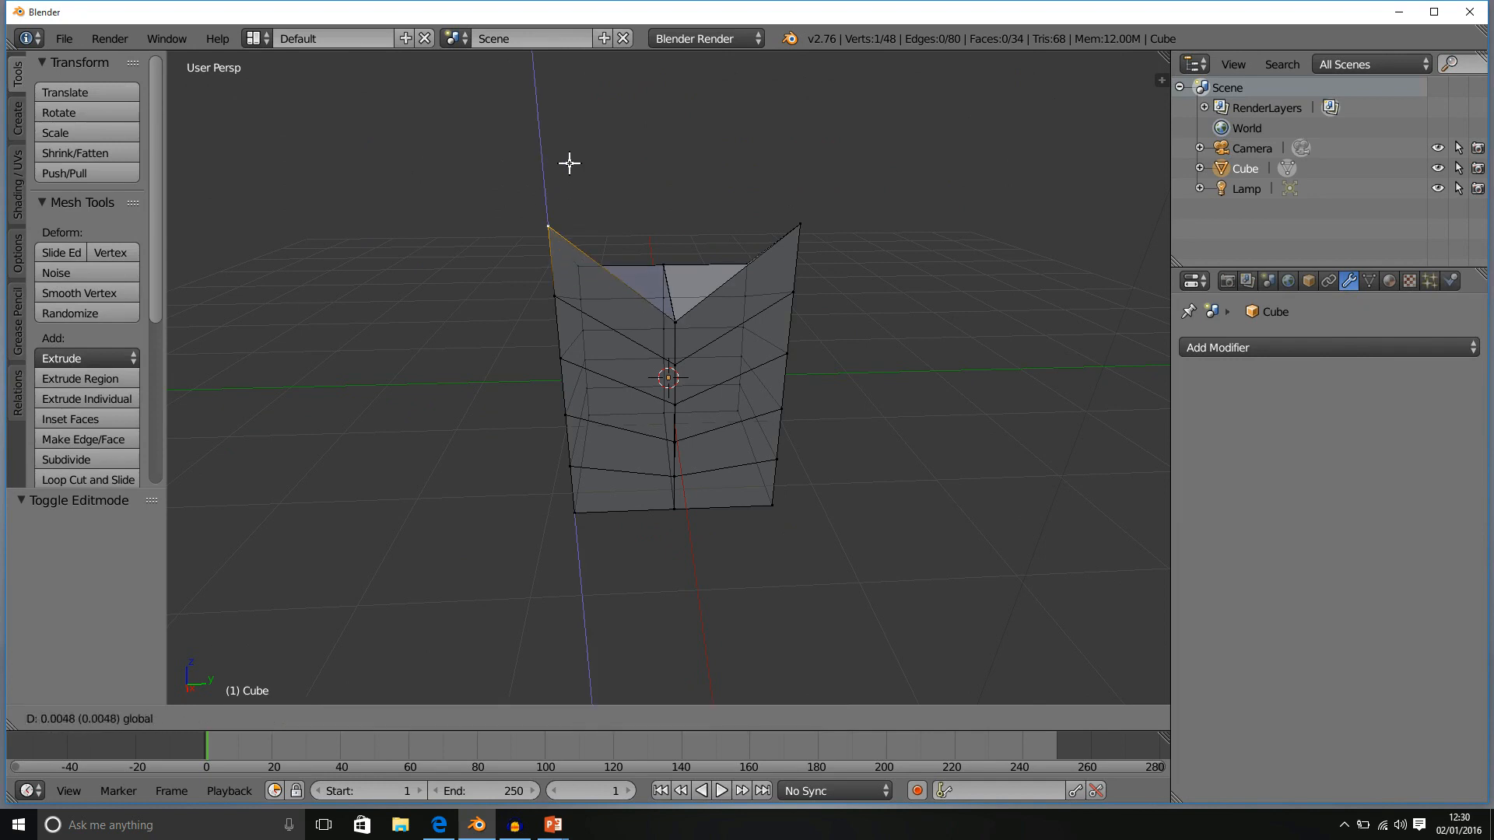
drag(569, 163, 582, 178)
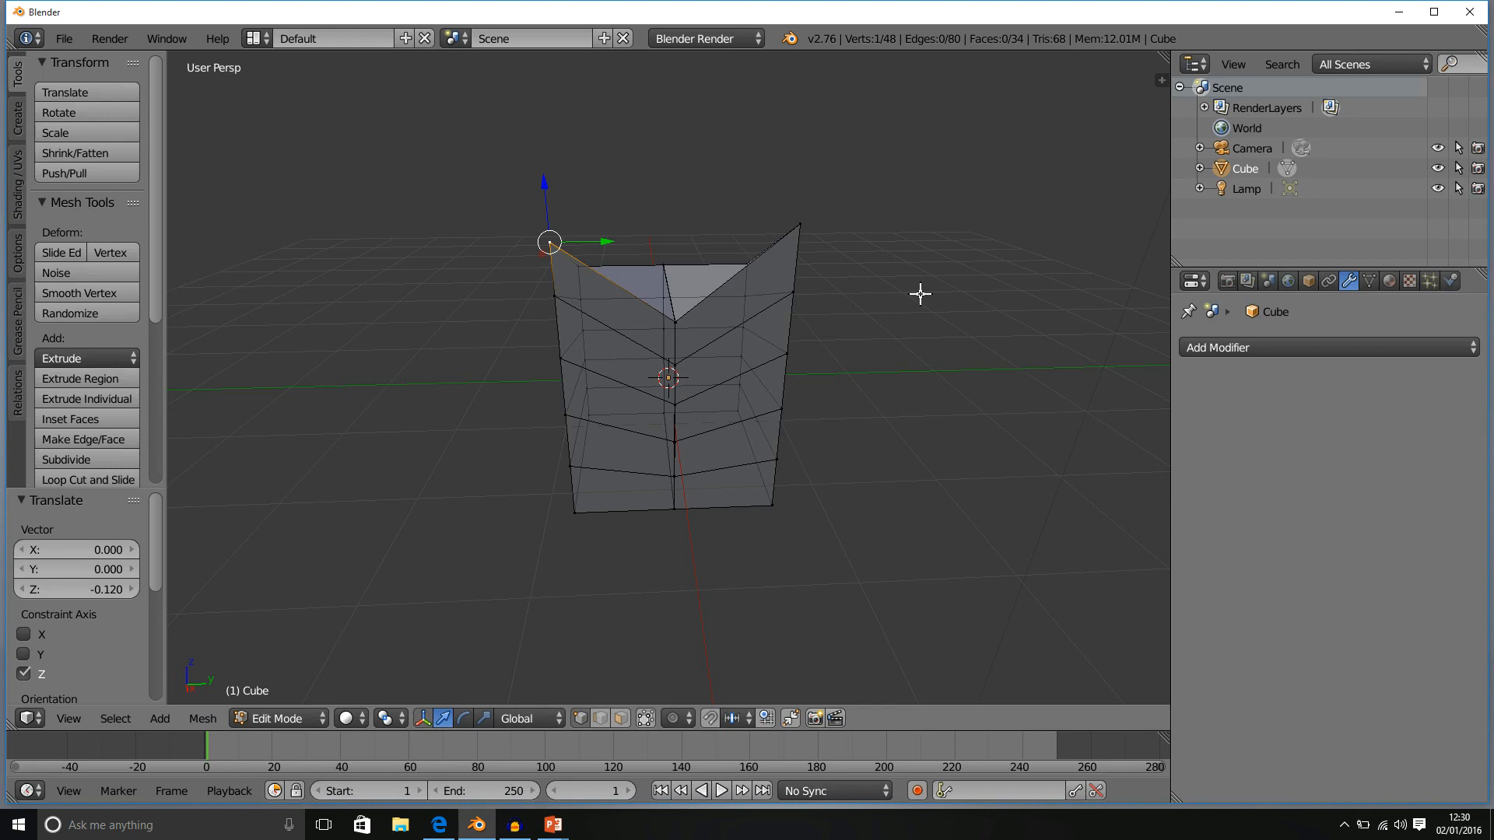
Switch to the running PowerPoint slide show about the Mirror modifier.
mouse_move(554, 825)
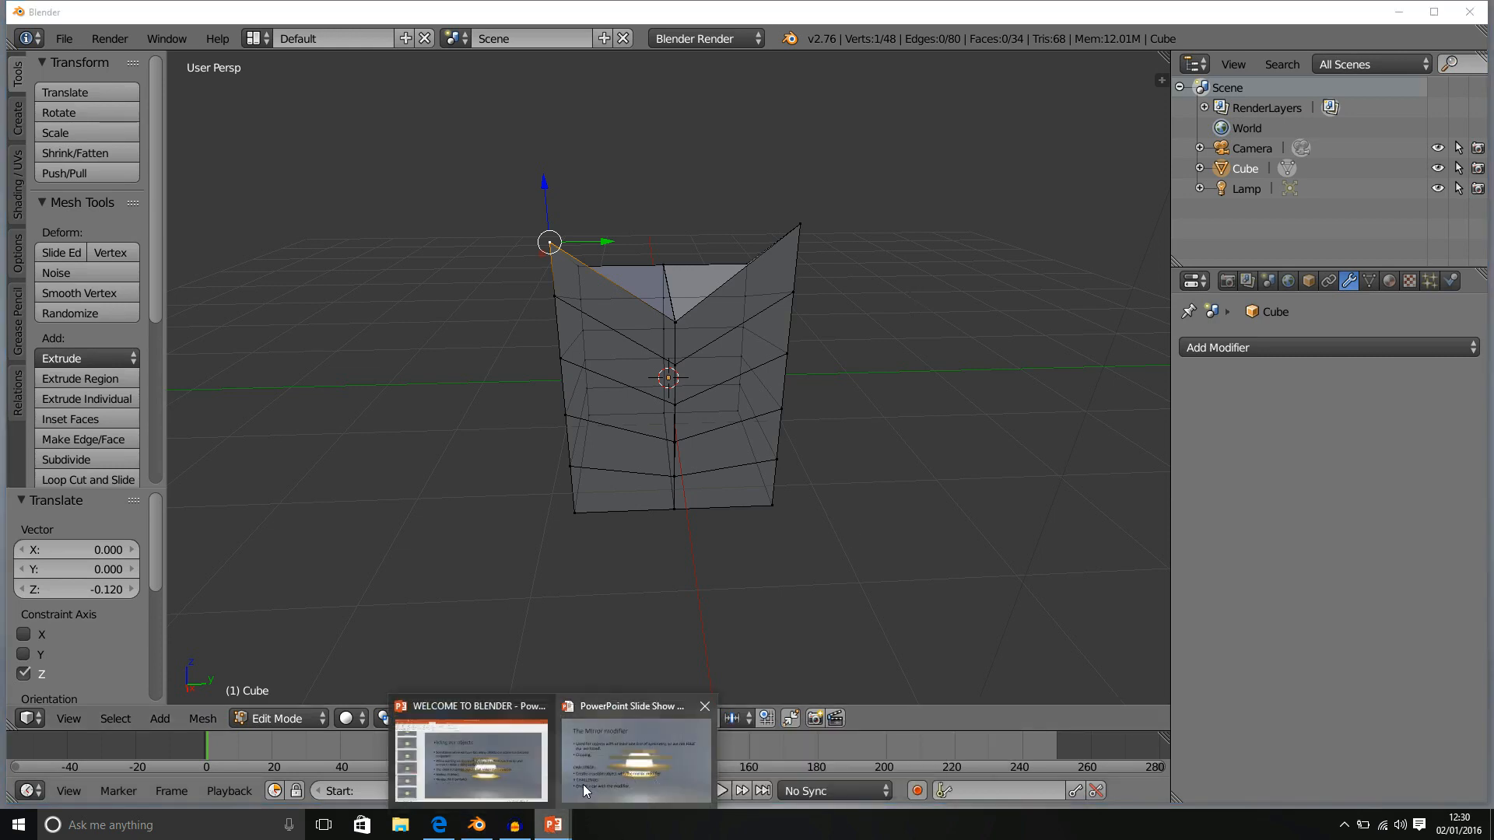
click(584, 789)
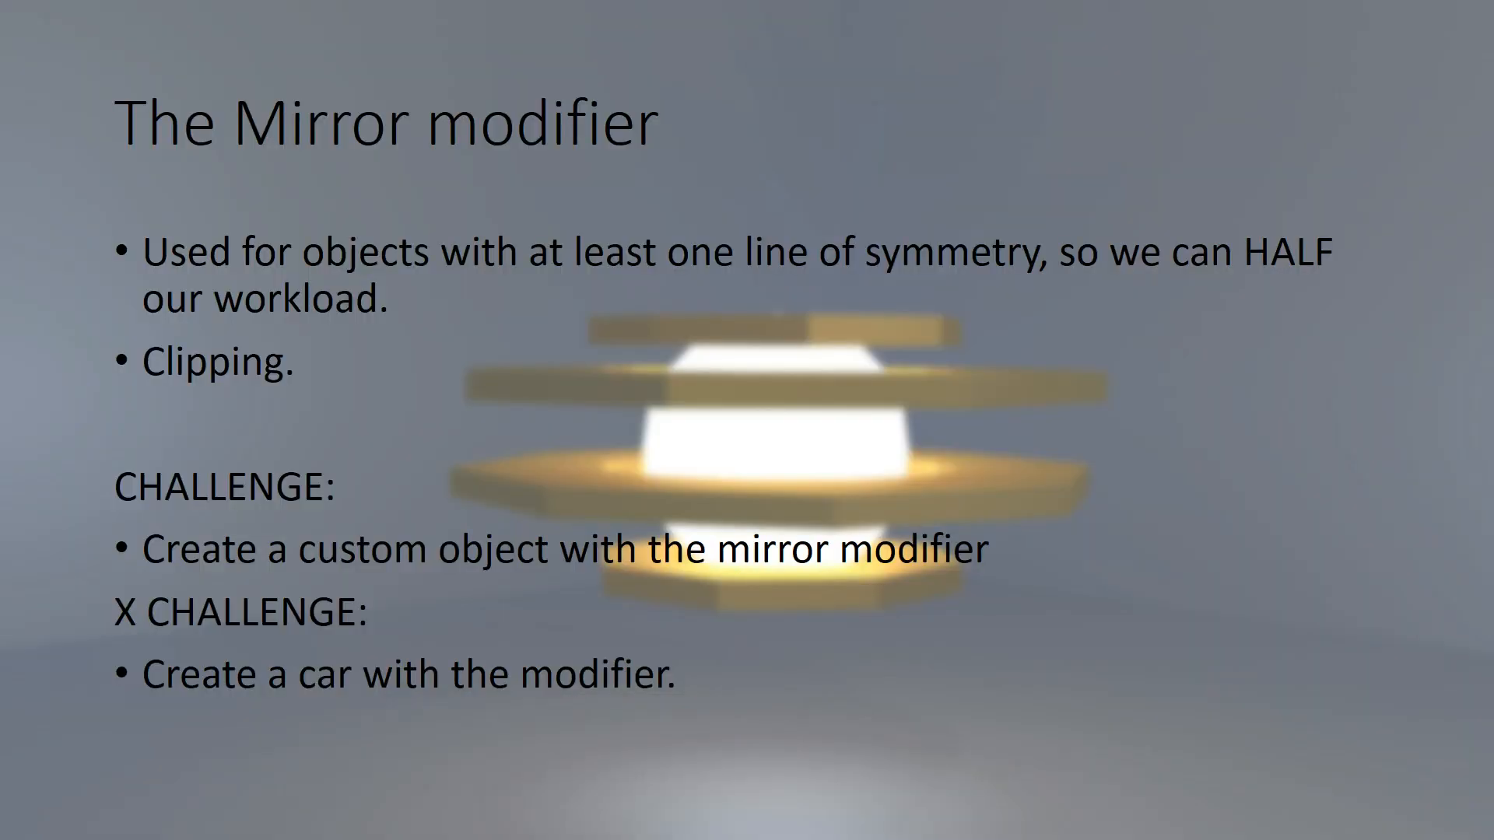